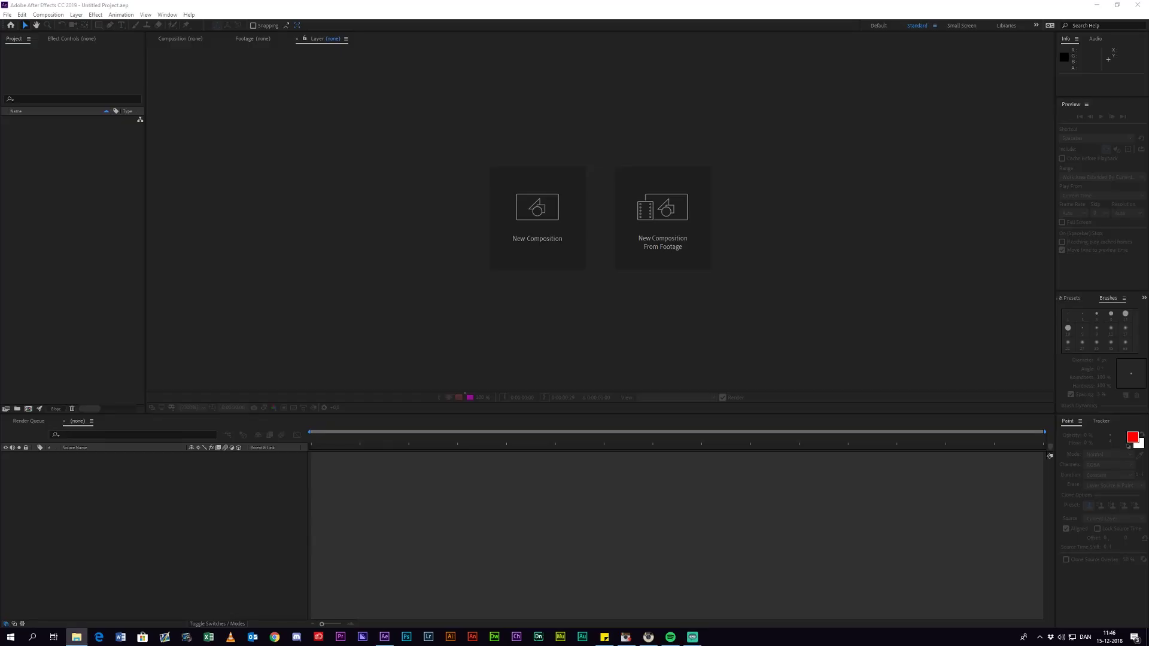
Import draw on 1.mp4, build a 'draw on 1' comp from it, preview it, and duplicate the layer
drag(90, 273, 51, 236)
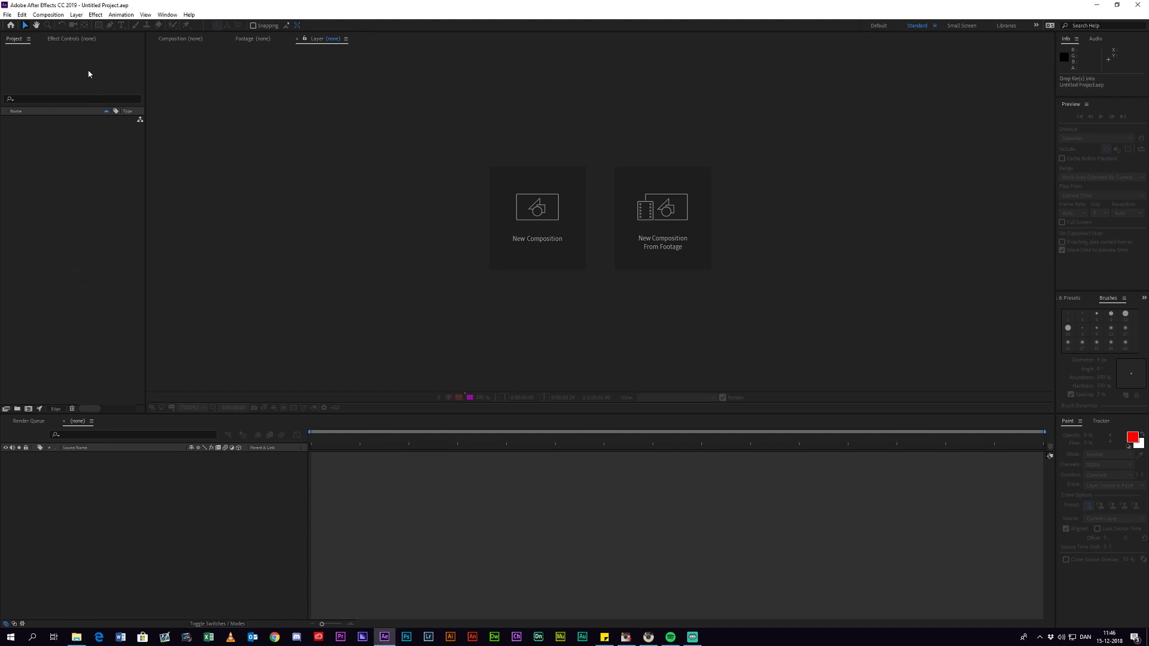
mouse_move(14, 122)
mouse_down()
mouse_move(36, 200)
mouse_move(71, 516)
mouse_up()
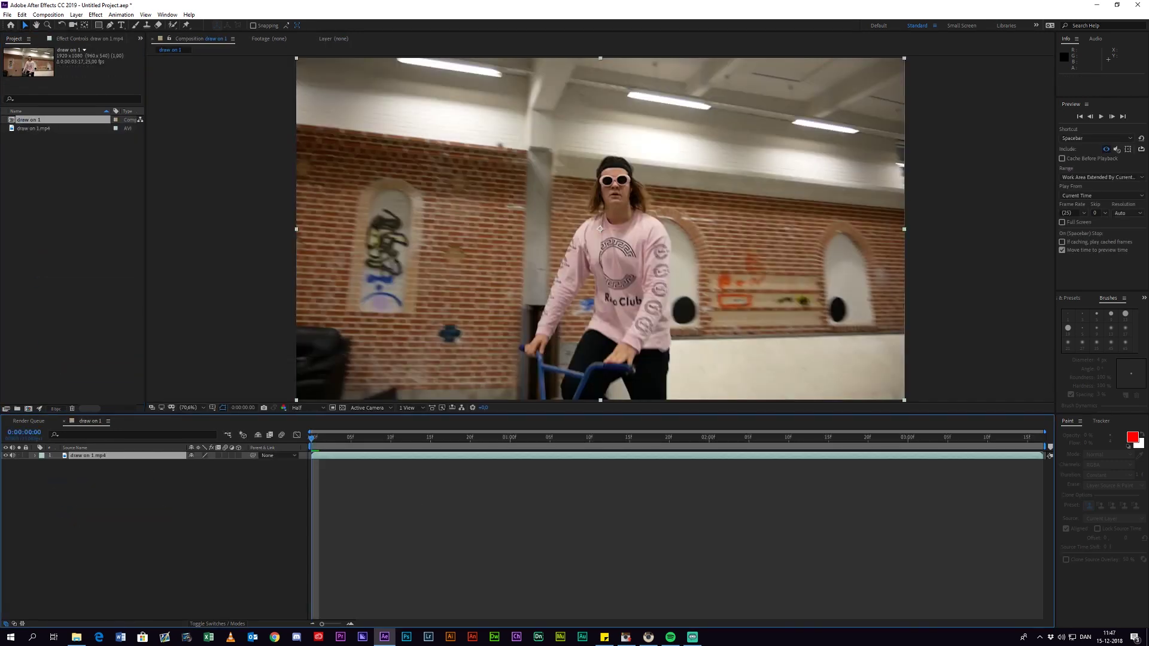
click(78, 276)
key(space)
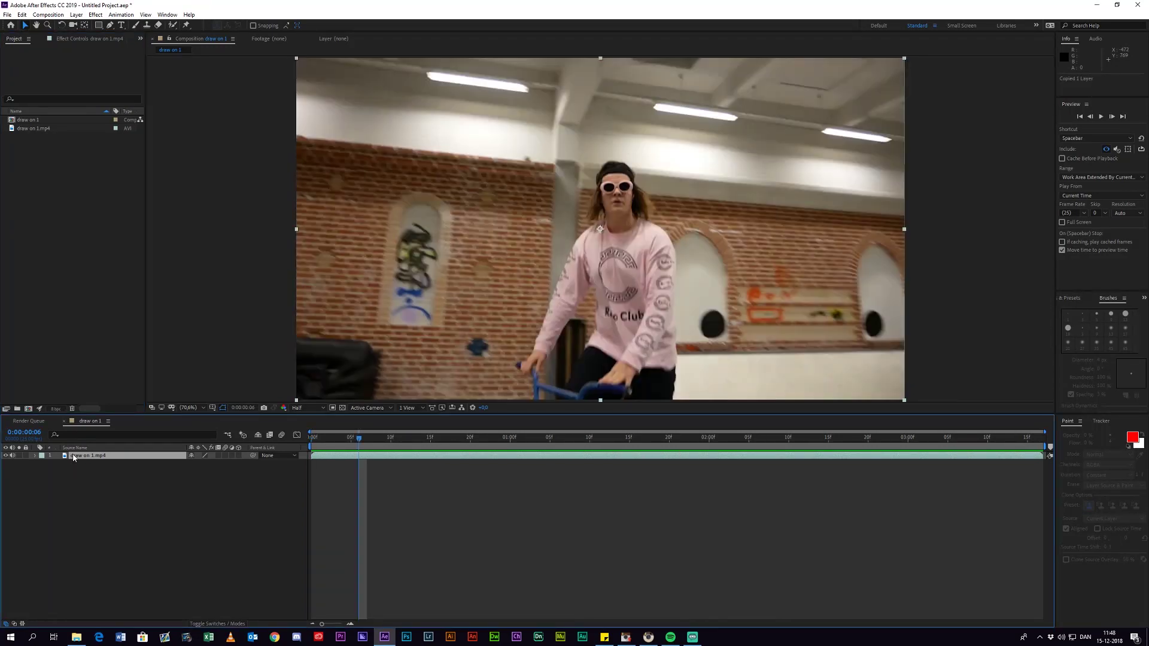
key(ctrl+d)
On frame 9, open the top layer in its own Layer panel with the Brush tool
click(380, 436)
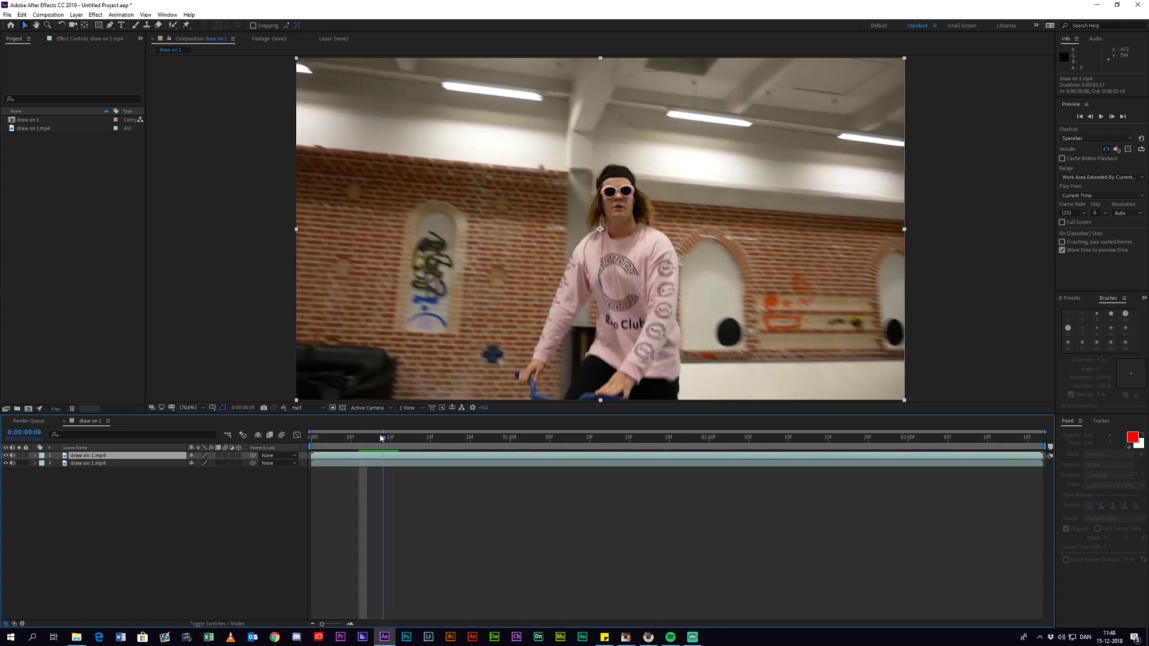
double_click(390, 458)
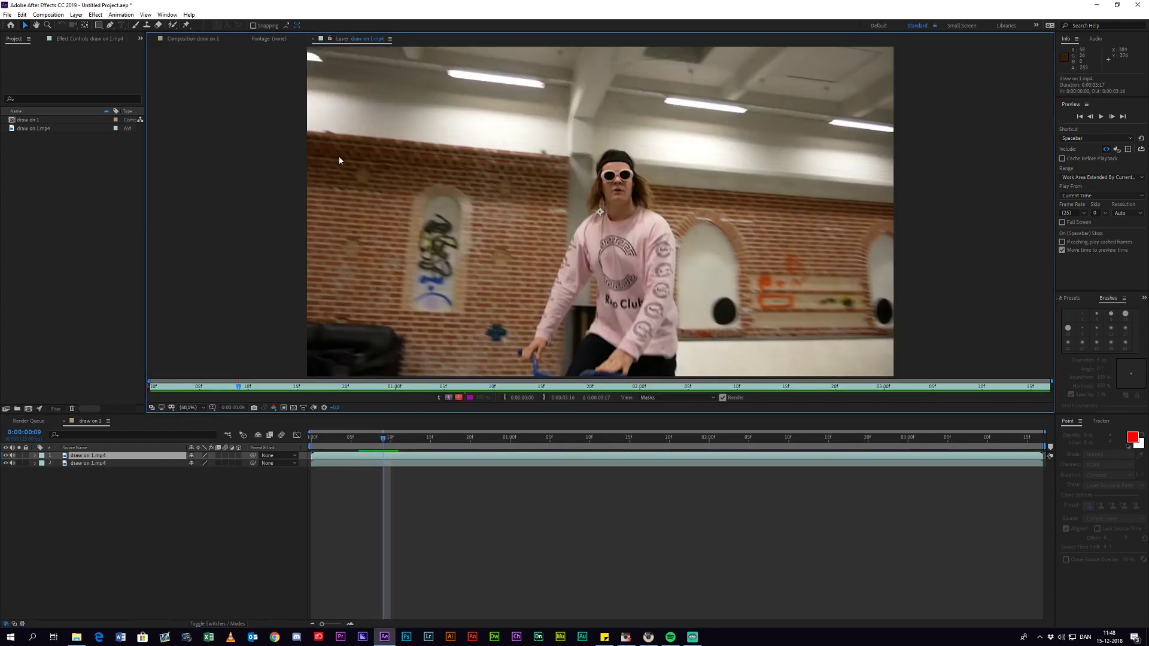
click(136, 28)
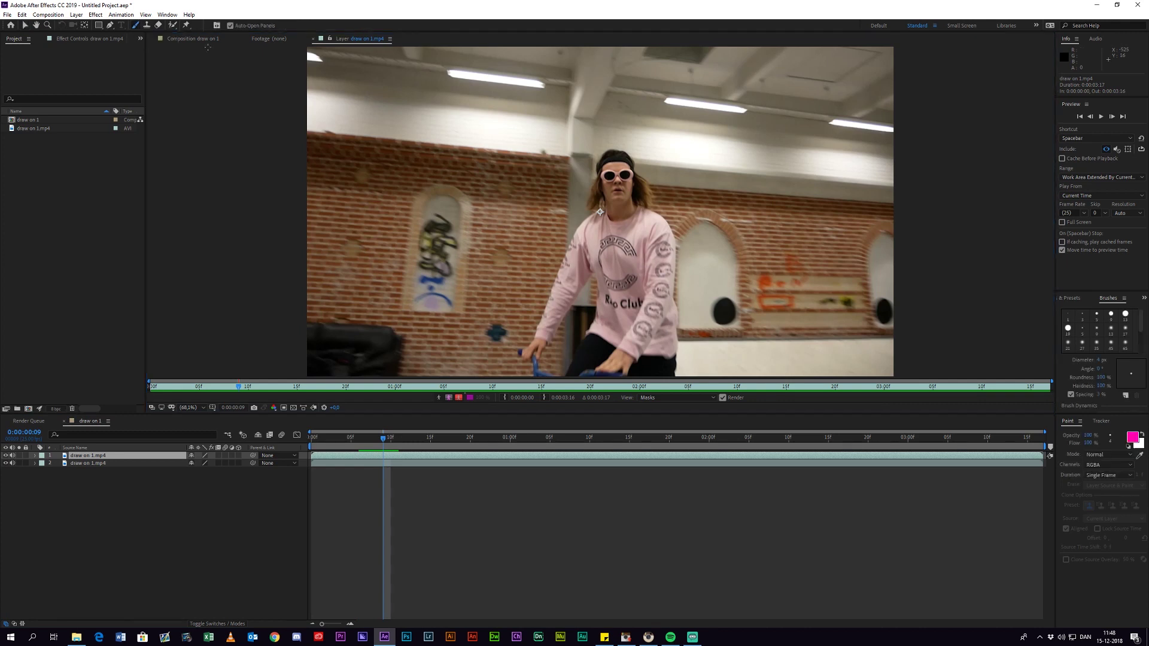
Set the brush diameter to 8 px and the paint colour to white FFFFFF
click(1099, 360)
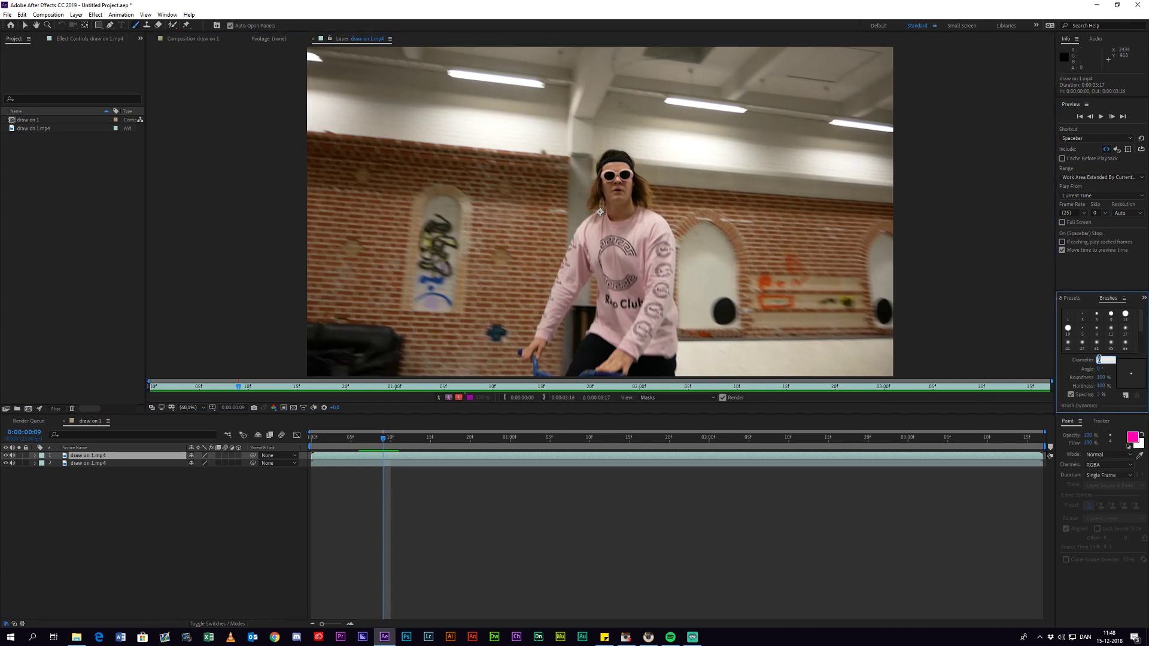
text(8)
key(Return)
click(1133, 436)
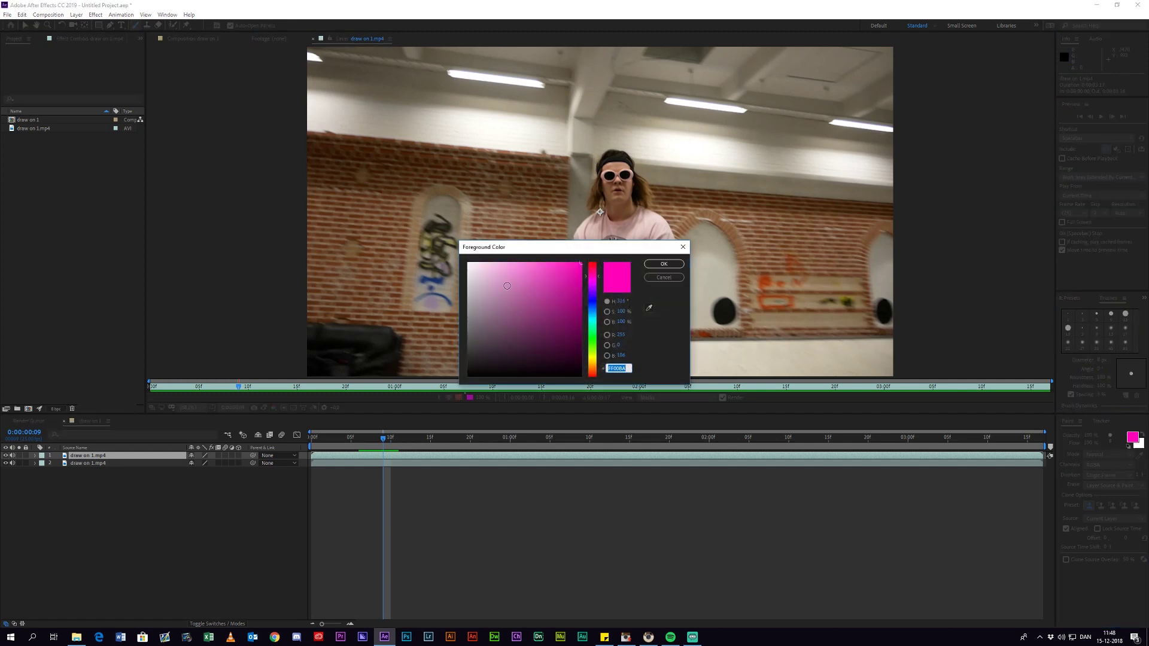
text(FFFFFF)
click(664, 264)
Paint white lines across the wall: a thin one, a 23 px one, and a dotted one
drag(369, 258, 489, 288)
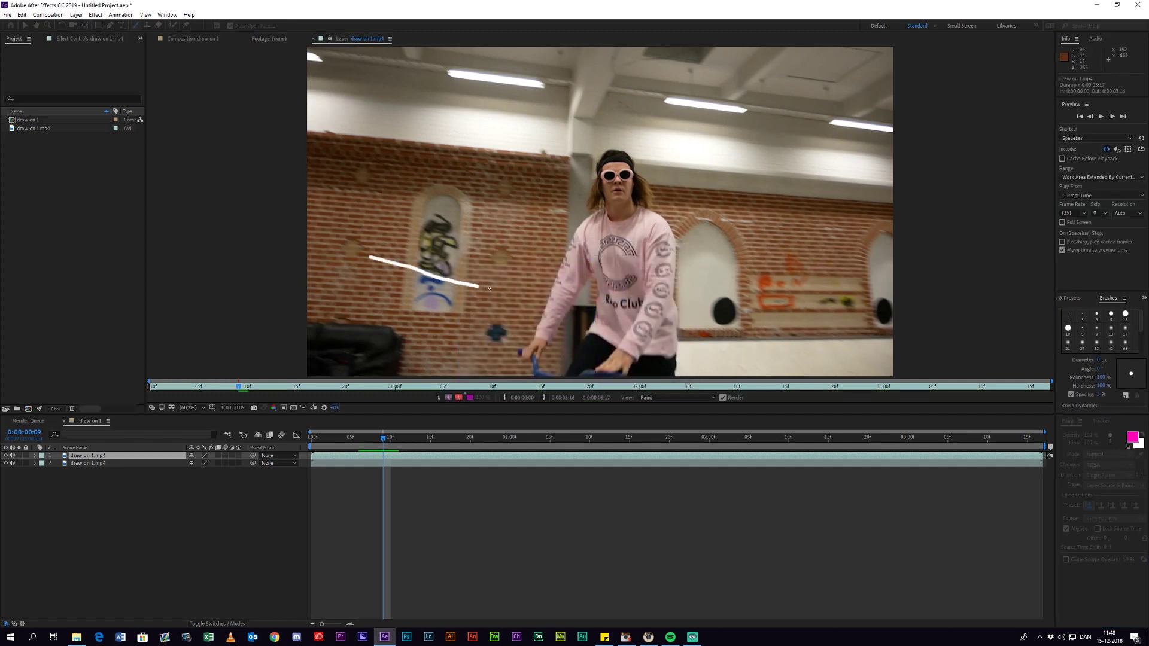
drag(1099, 360, 1114, 359)
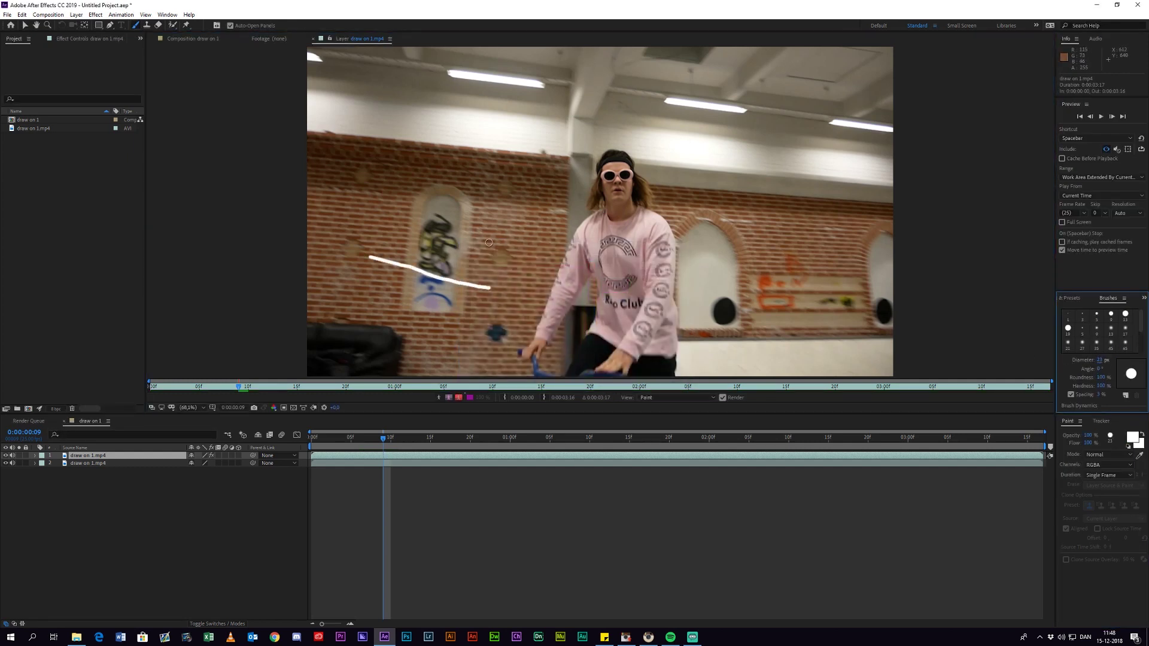
drag(378, 241, 501, 262)
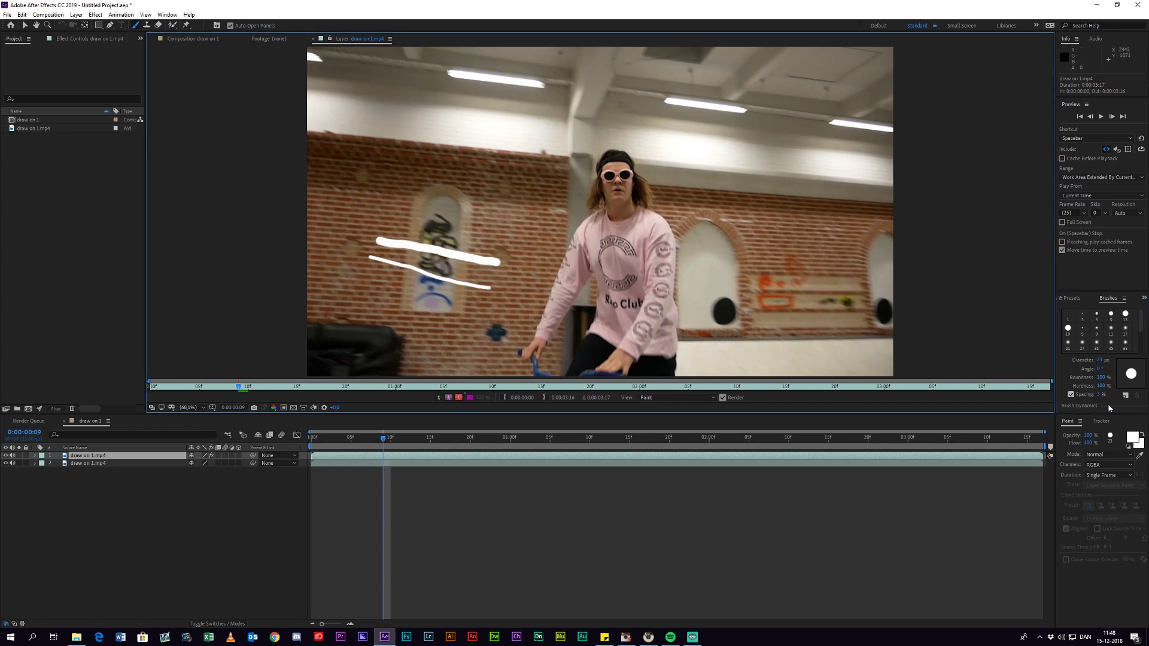
drag(1101, 395, 1115, 395)
drag(382, 222, 513, 238)
Switch the paint colour to red FF0000 and paint a red dotted line above the white dots
click(1131, 438)
text(FF0000)
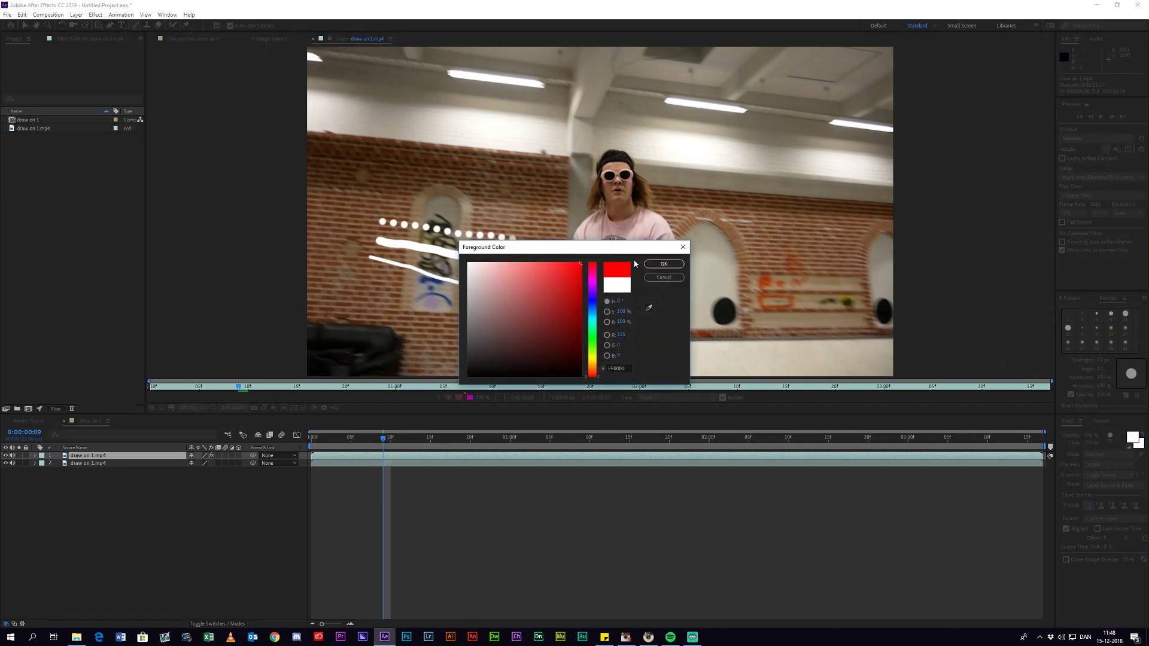
click(662, 264)
drag(382, 204, 513, 213)
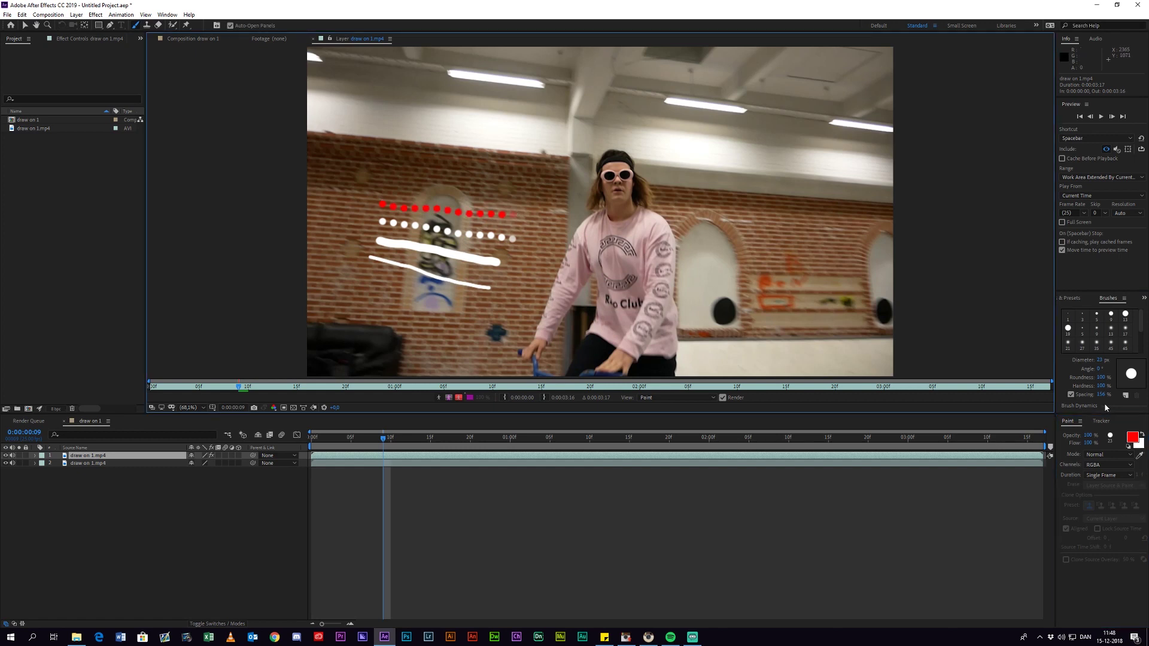
With 1% spacing and Screen paint mode, paint a solid red line, then step forward a frame
drag(1106, 397, 1105, 453)
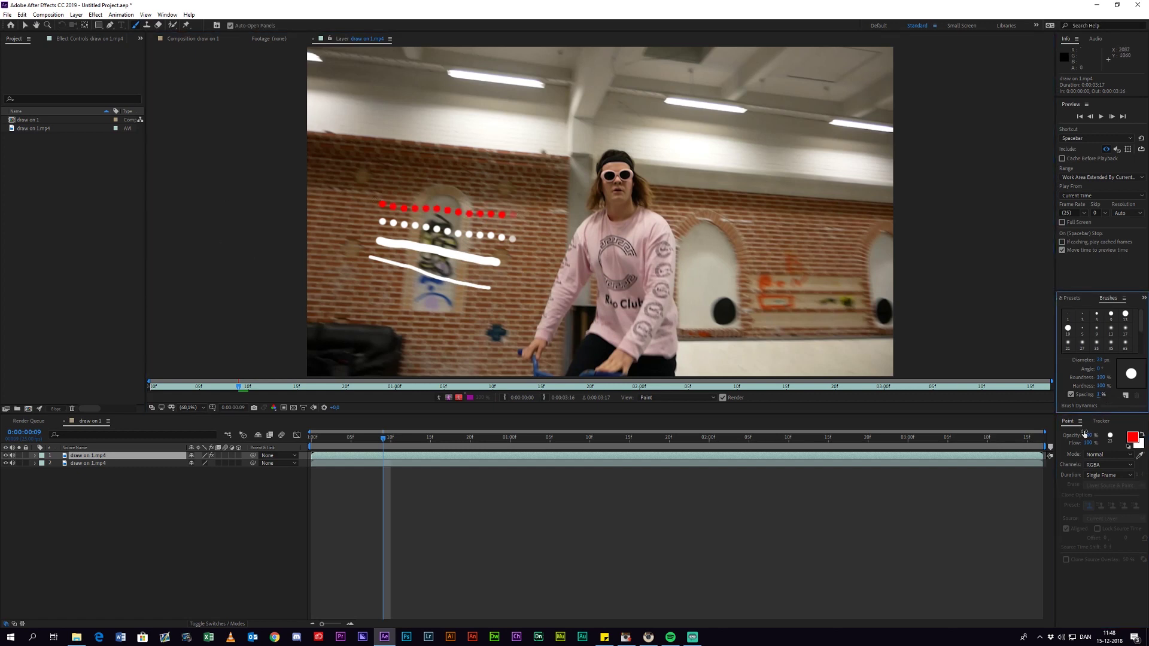
click(1105, 454)
click(1105, 274)
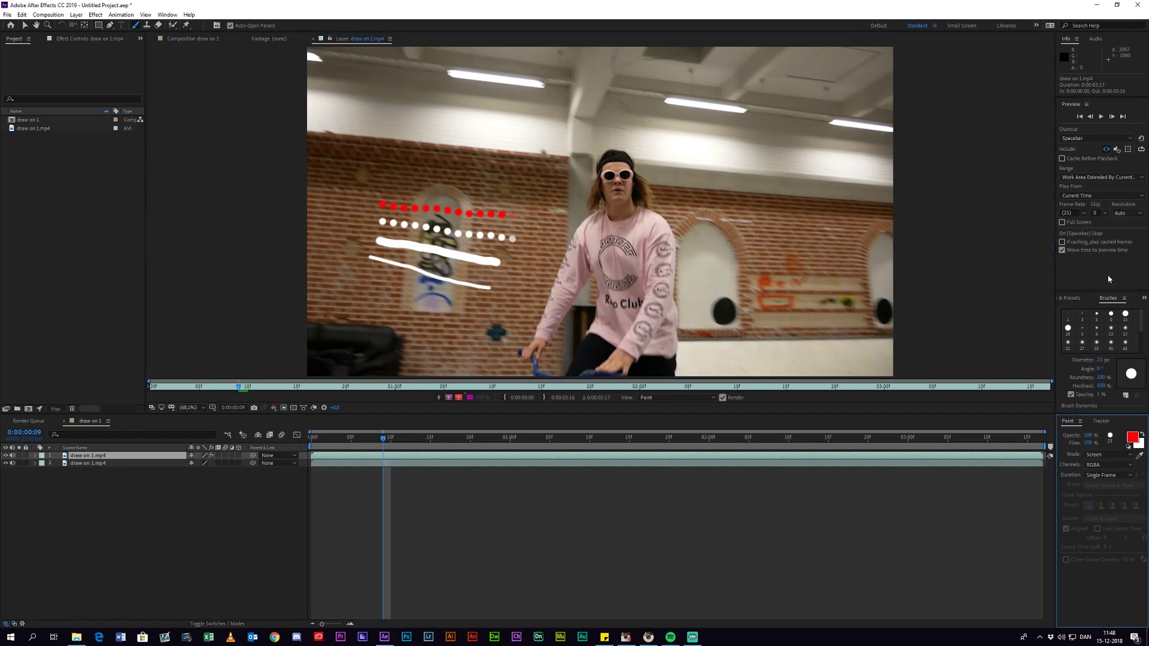
drag(380, 187, 544, 187)
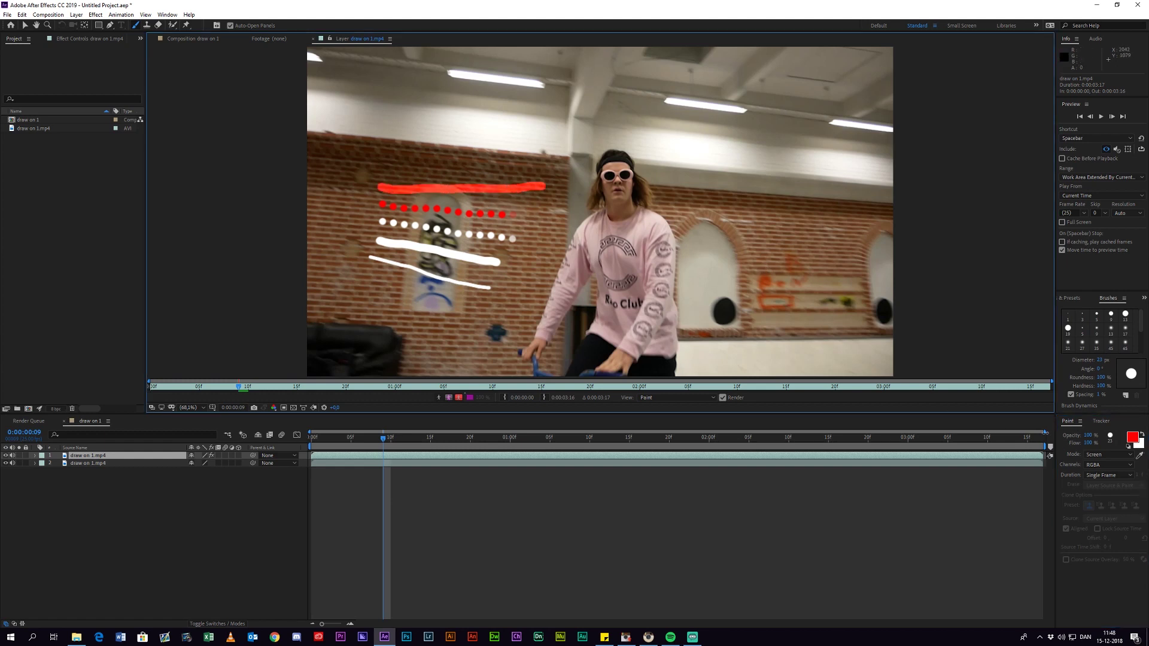
key(Page_Down)
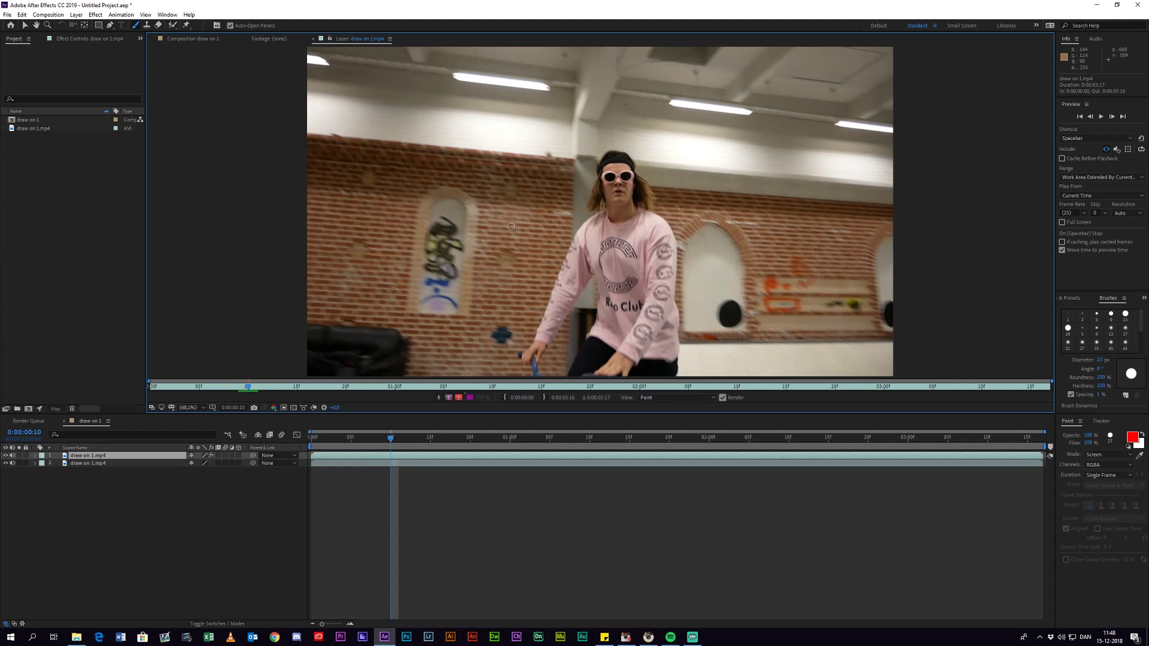
Back on frame 9, paint a red Write On stroke above the rider's head and preview it
key(Page_Up)
click(1101, 476)
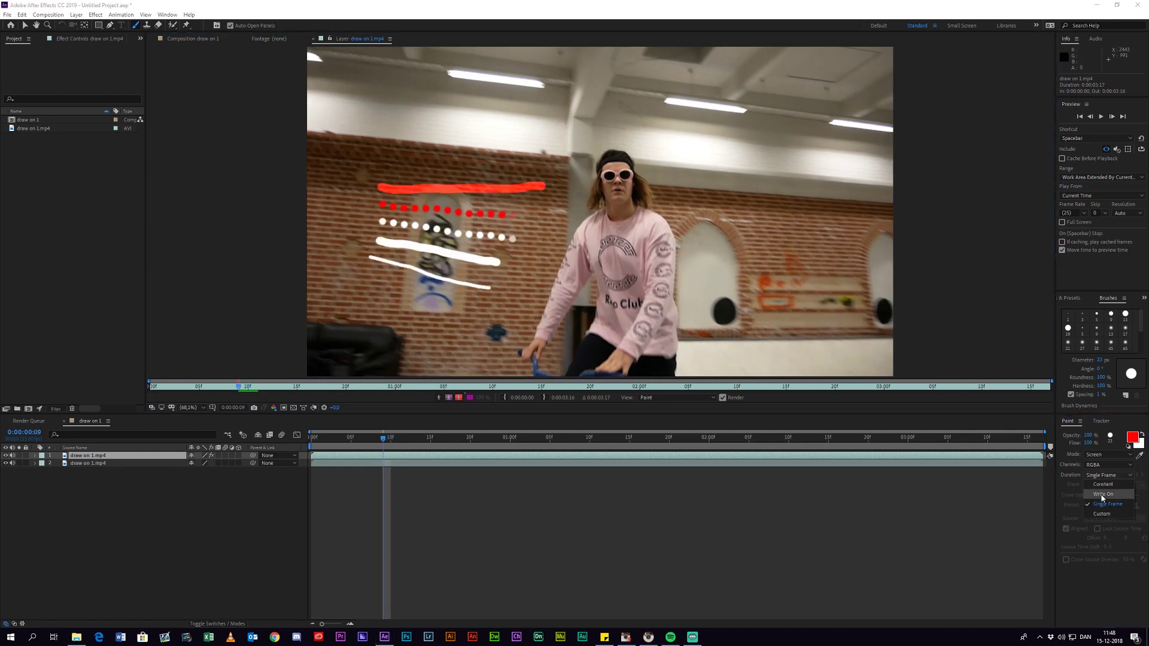
click(1103, 495)
drag(381, 165, 772, 155)
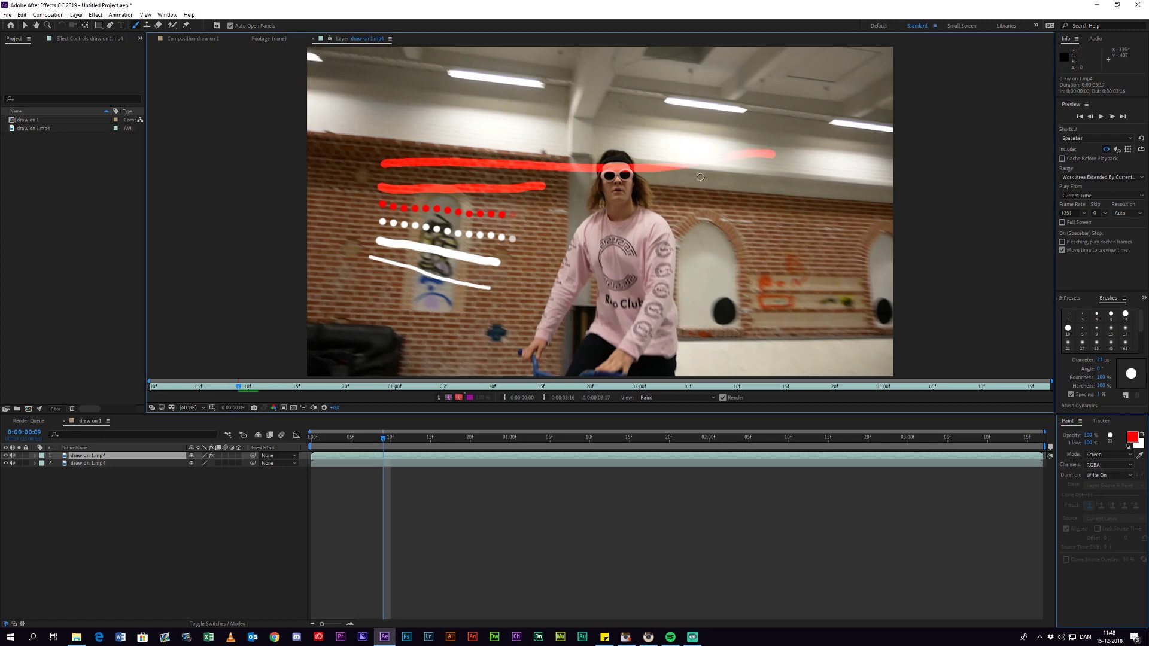
key(space)
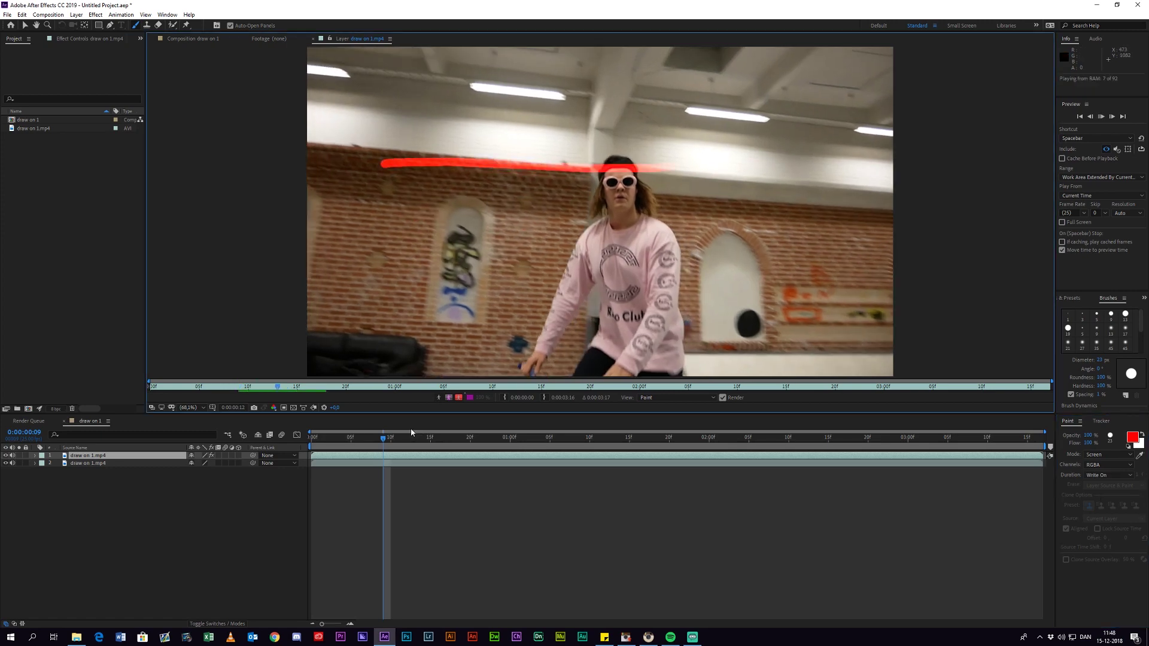
mouse_move(586, 435)
mouse_down()
mouse_move(351, 437)
mouse_move(386, 436)
mouse_move(382, 422)
mouse_up()
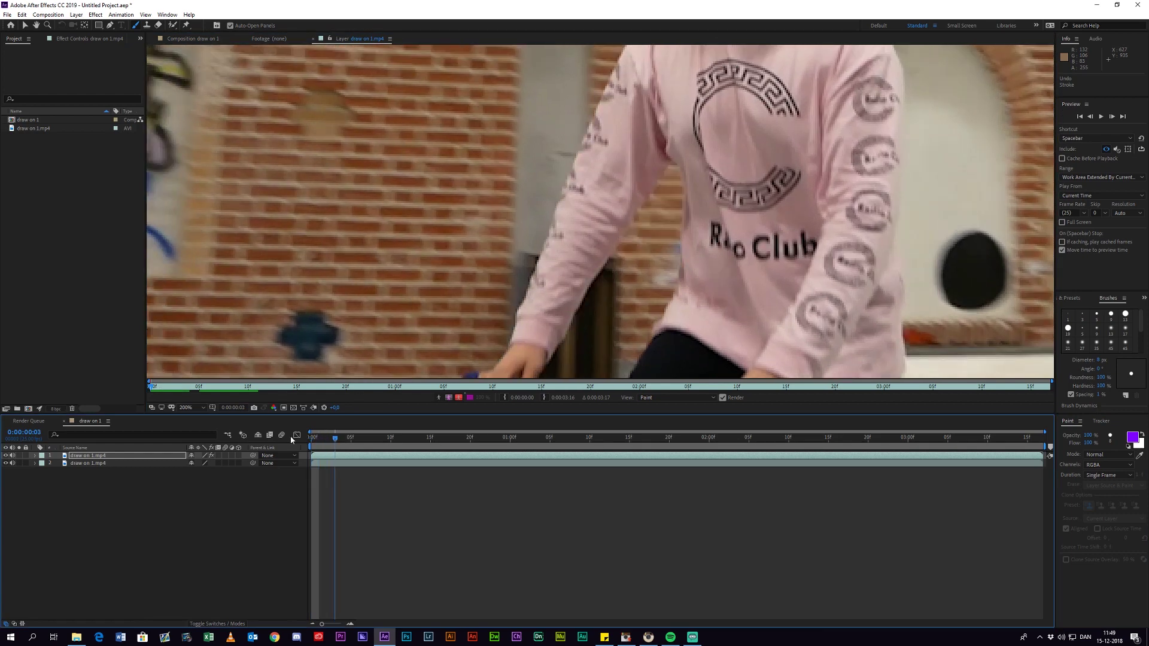
Paint purple strokes on frames 0 and 1, zooming and panning in on the rider's arm
drag(509, 323, 512, 292)
scroll(513, 279, down, 2)
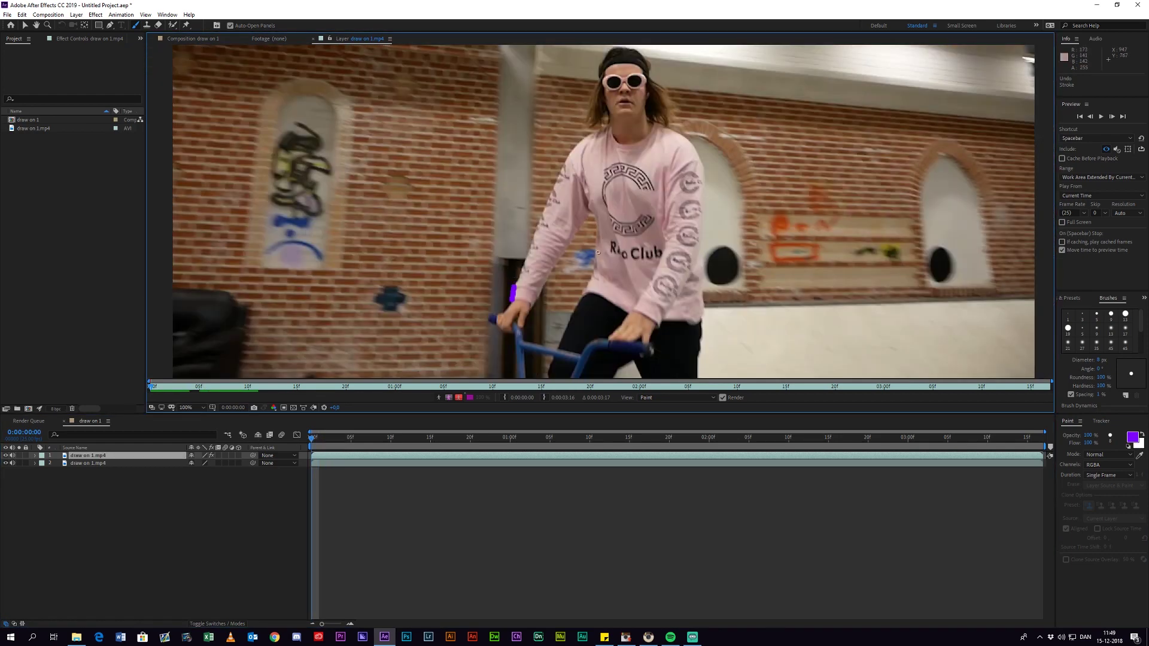
key(Page_Down)
key(period)
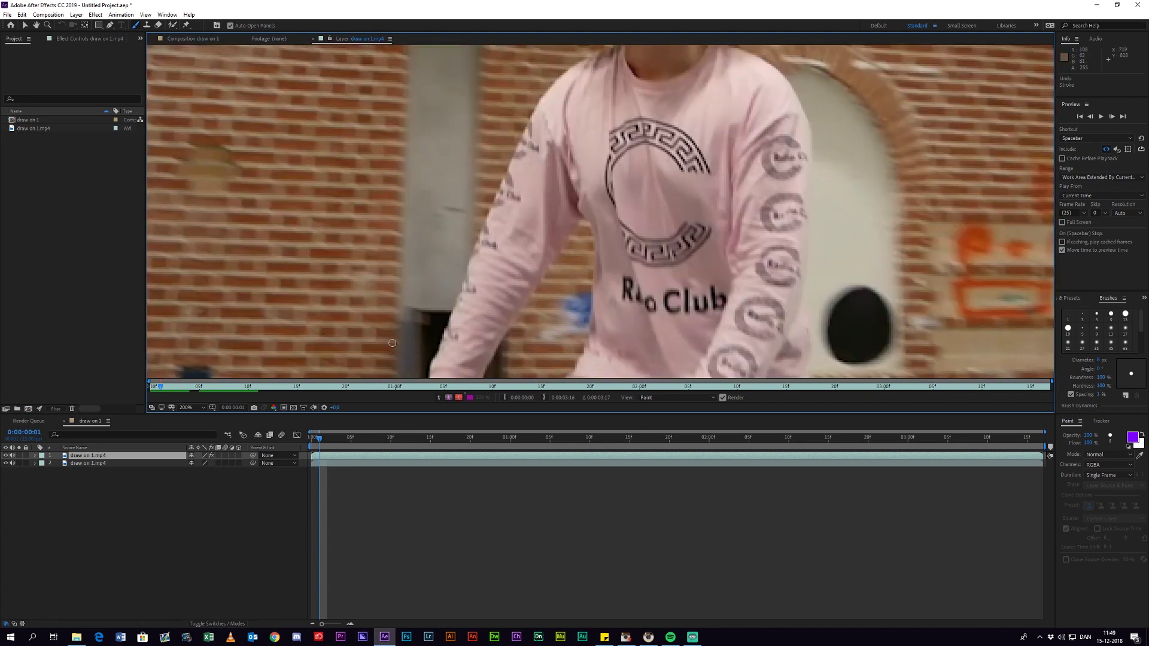
click(34, 27)
mouse_move(168, 166)
mouse_down()
mouse_move(218, 119)
mouse_move(226, 80)
mouse_up()
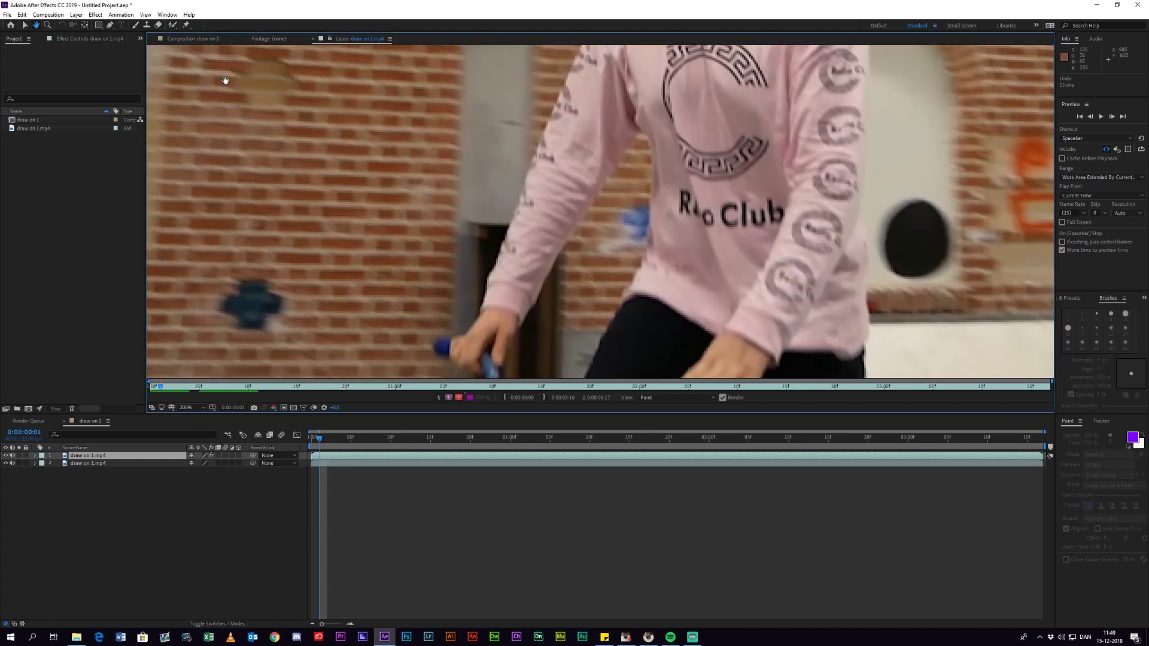
click(135, 25)
drag(482, 294, 483, 275)
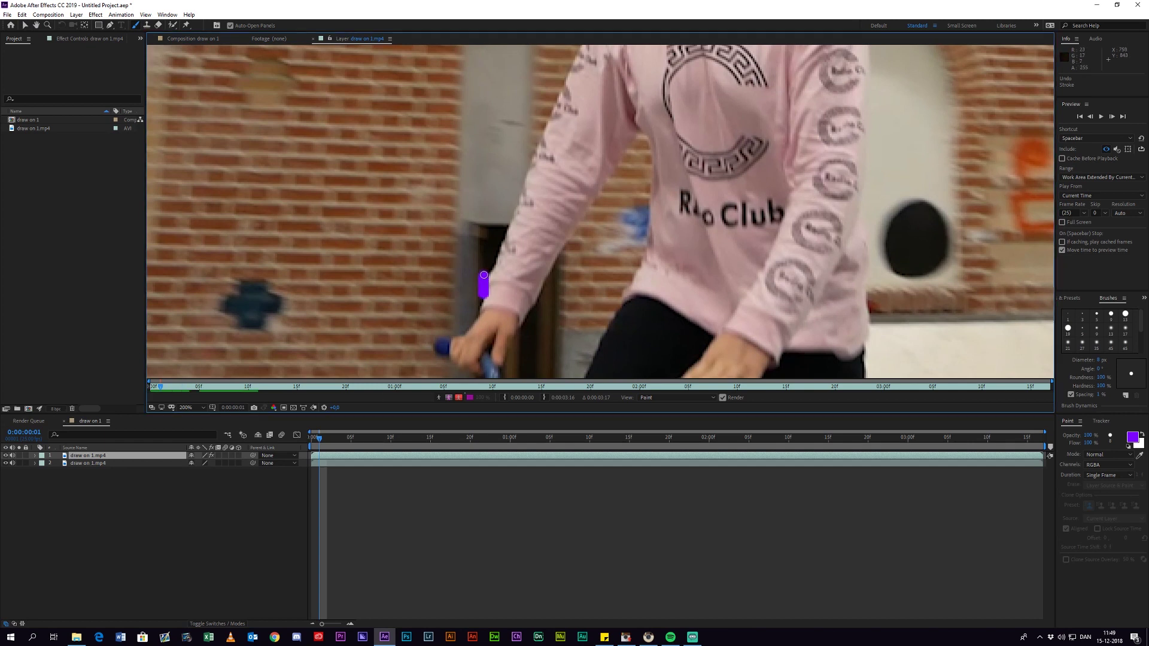
key(Page_Down)
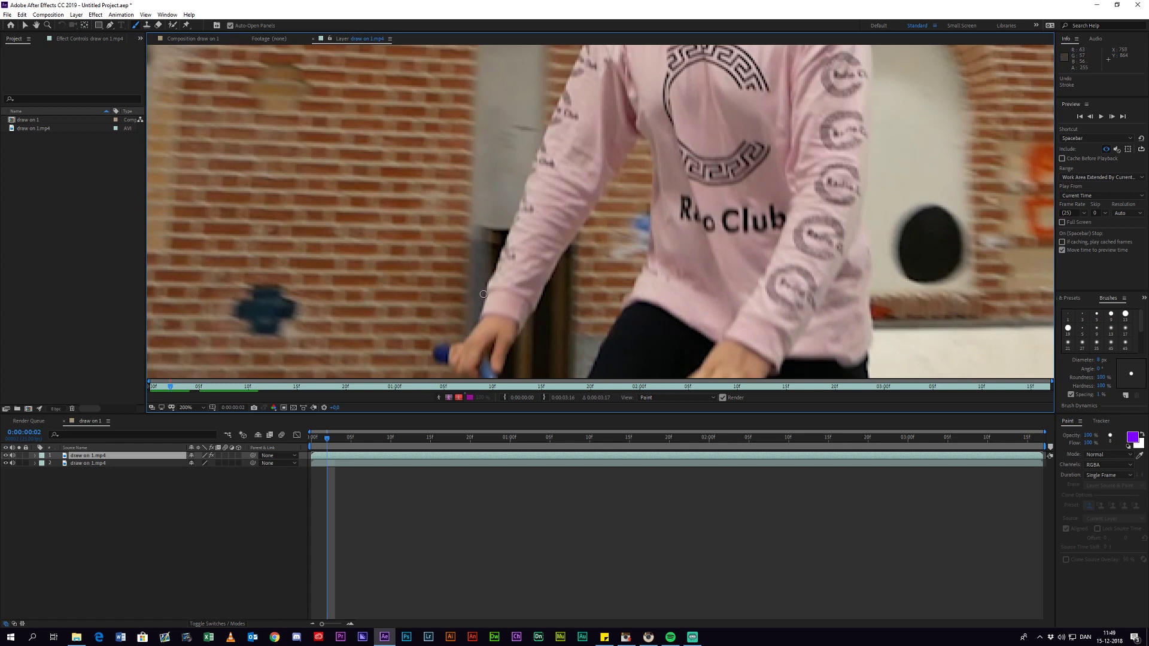
Paint the purple arm strokes on frames 2 and 3, comparing against neighbouring frames
drag(493, 272, 495, 262)
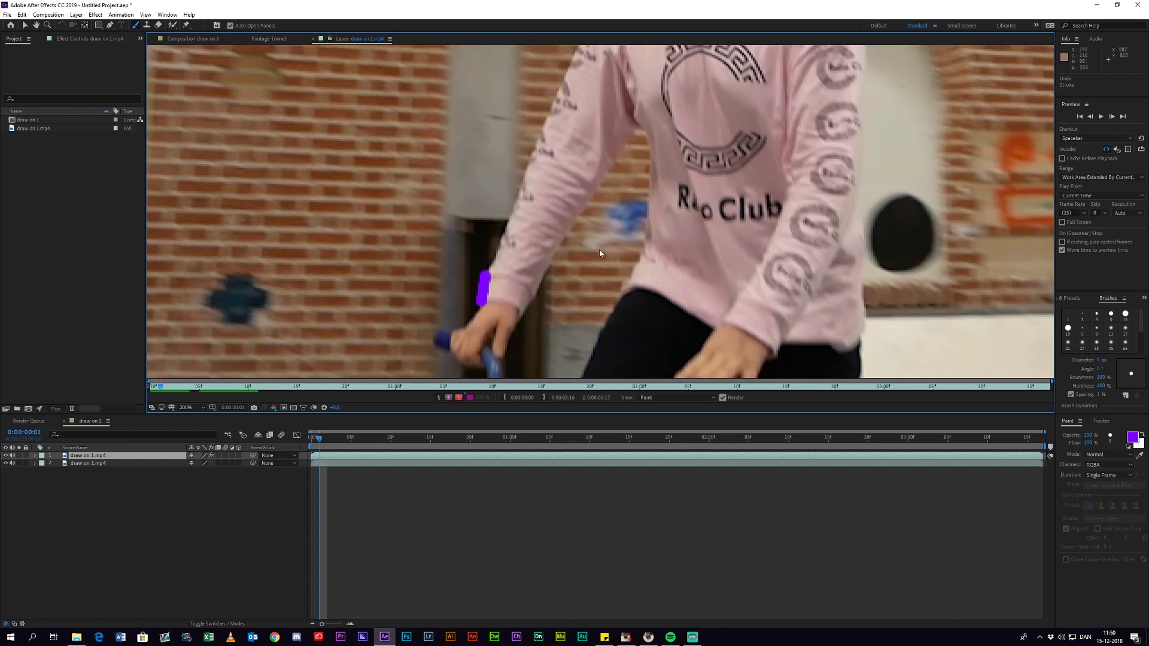
key(Page_Down)
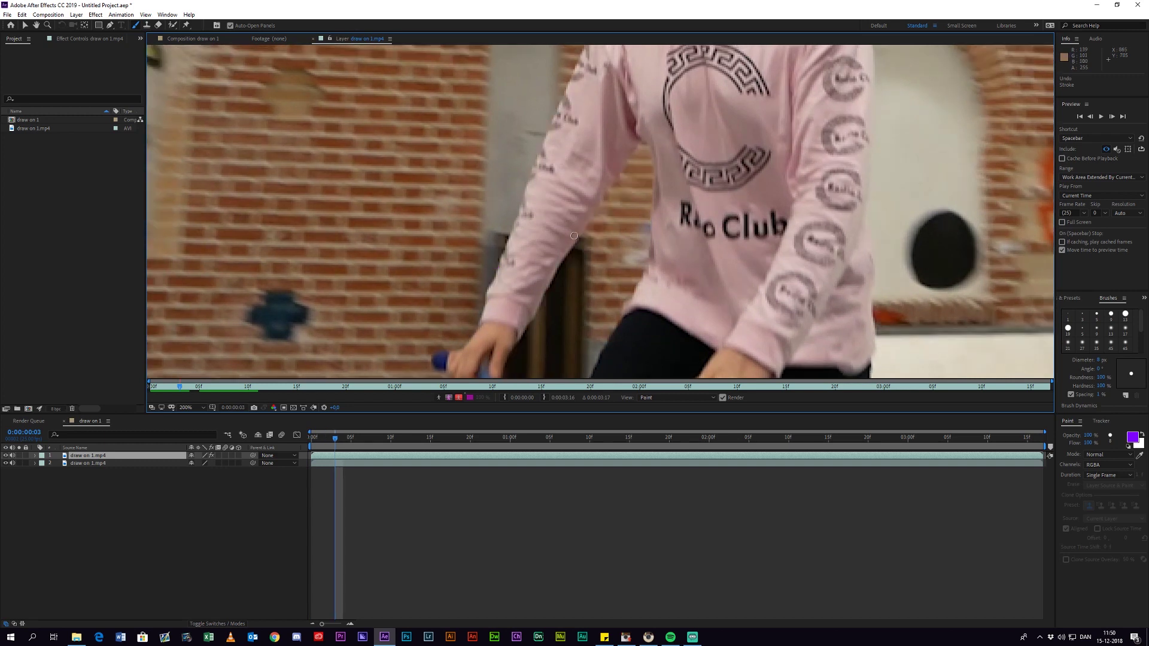
drag(493, 279, 499, 259)
key(Page_Down)
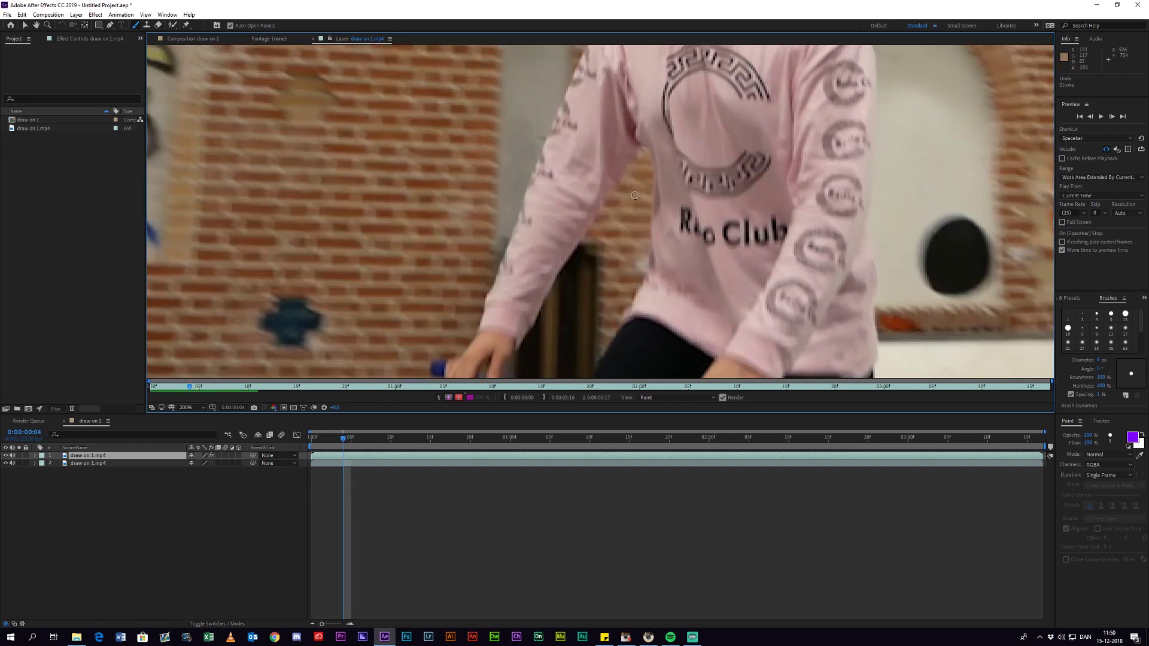
key(Page_Up)
key(Page_Up)
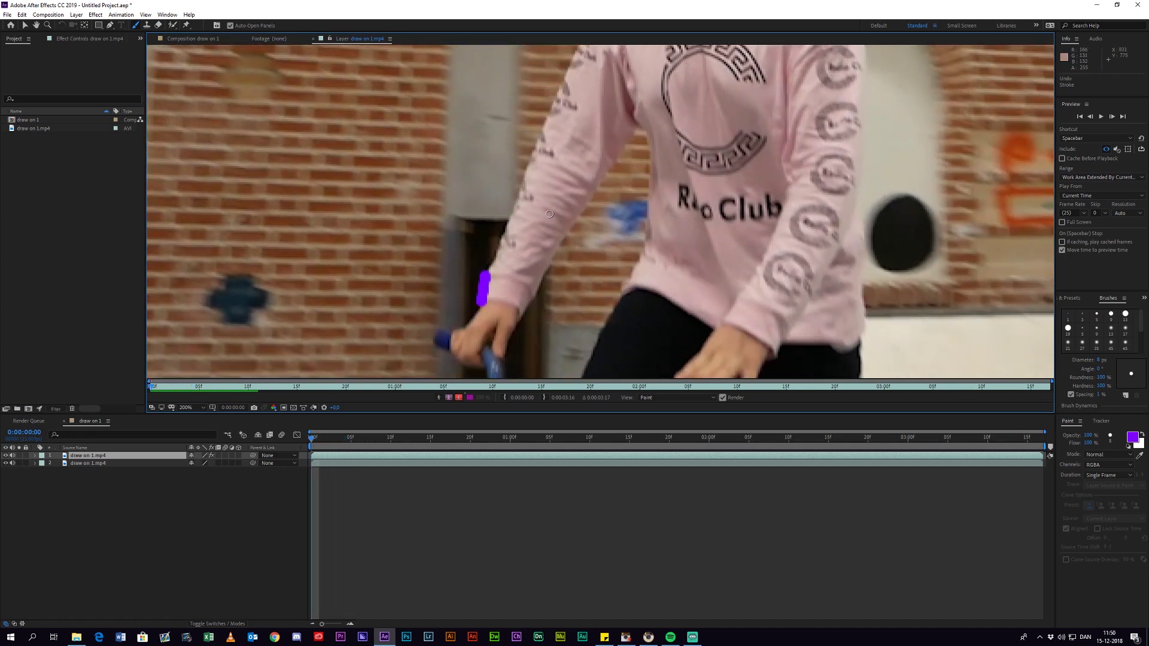
key(Page_Down)
key(Page_Down)
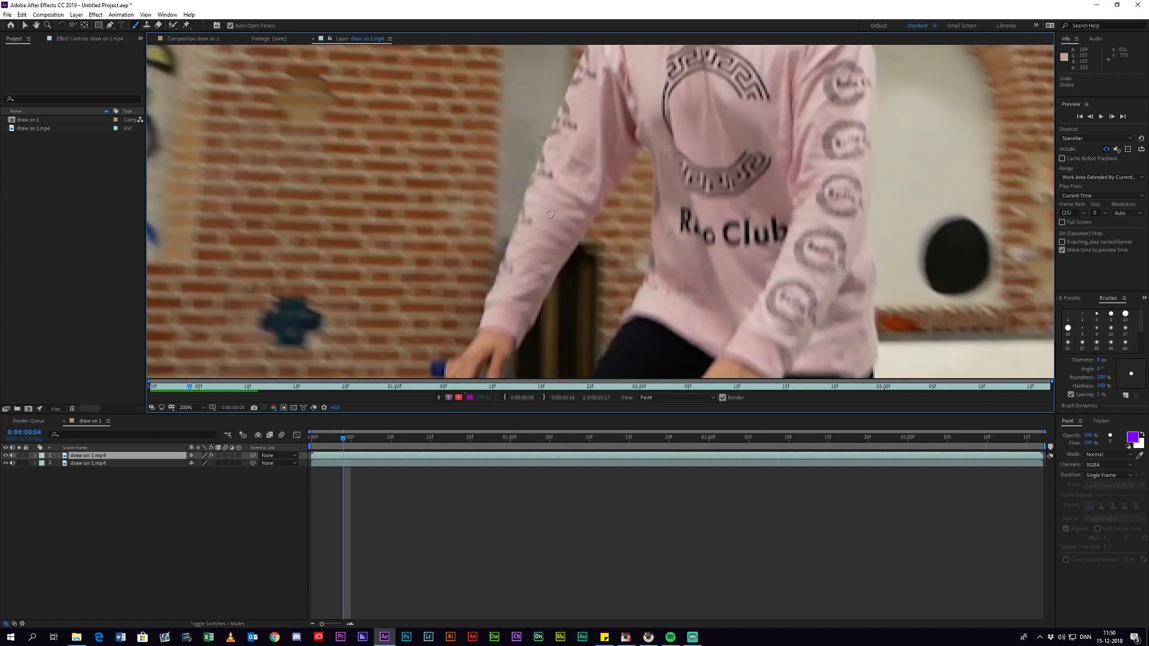
key(Page_Up)
key(Page_Up)
key(Page_Down)
key(Page_Down)
Paint arm-edge strokes on frames 4 and 5, then zoom the view back to 100%
drag(492, 284, 501, 254)
key(Page_Down)
drag(498, 271, 510, 237)
scroll(510, 237, right, 5)
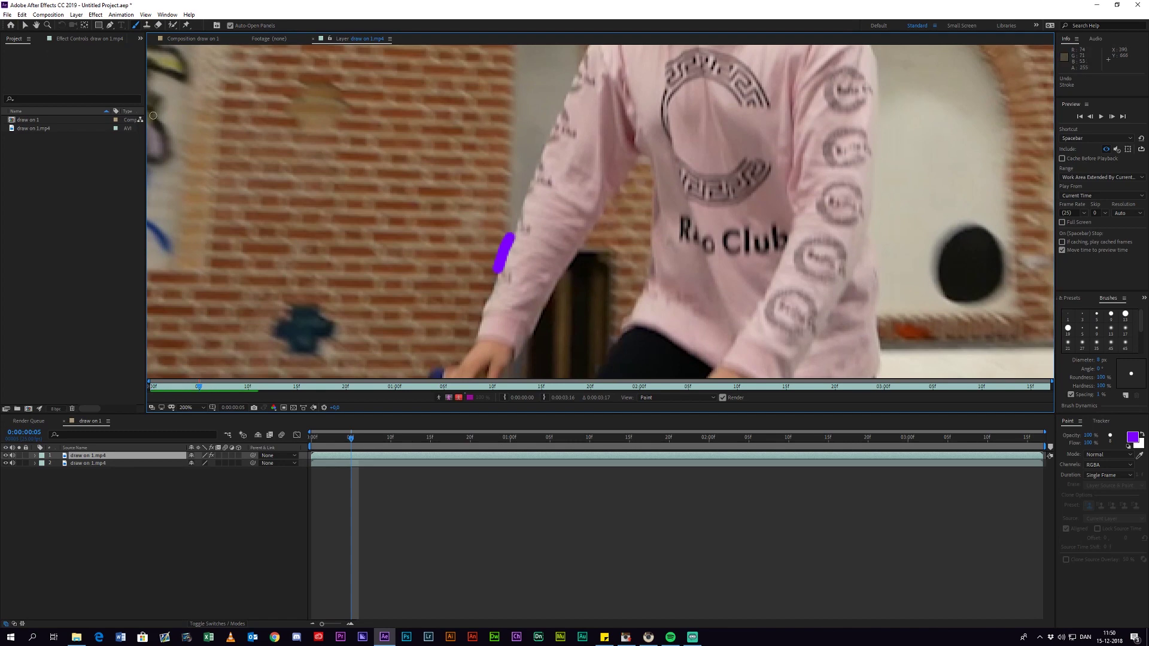
key(comma)
Return to the first frame and scrub through the five painted frames to review them
key(Home)
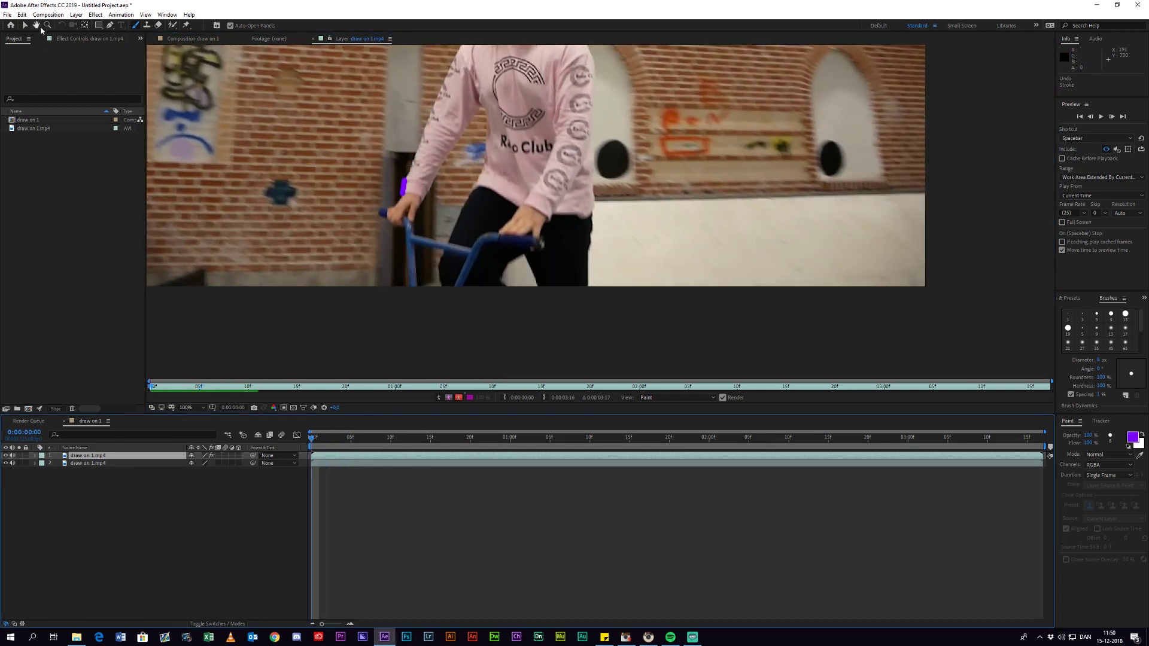
click(36, 26)
drag(383, 300, 410, 394)
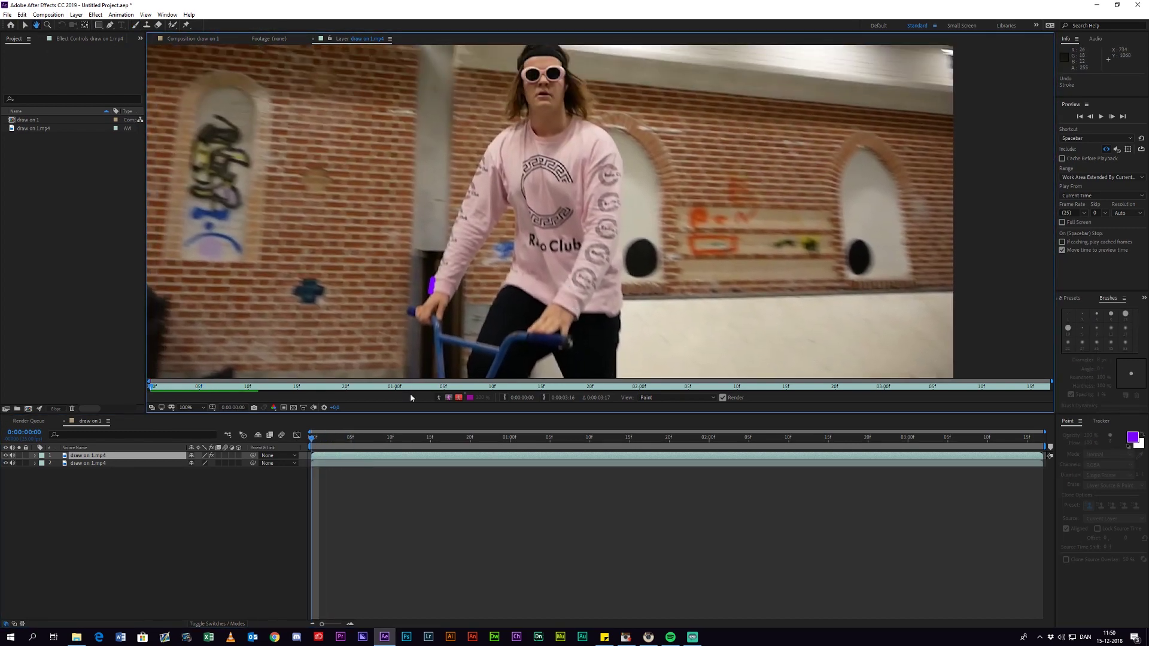
mouse_move(310, 432)
mouse_down()
mouse_move(359, 430)
mouse_move(311, 432)
mouse_up()
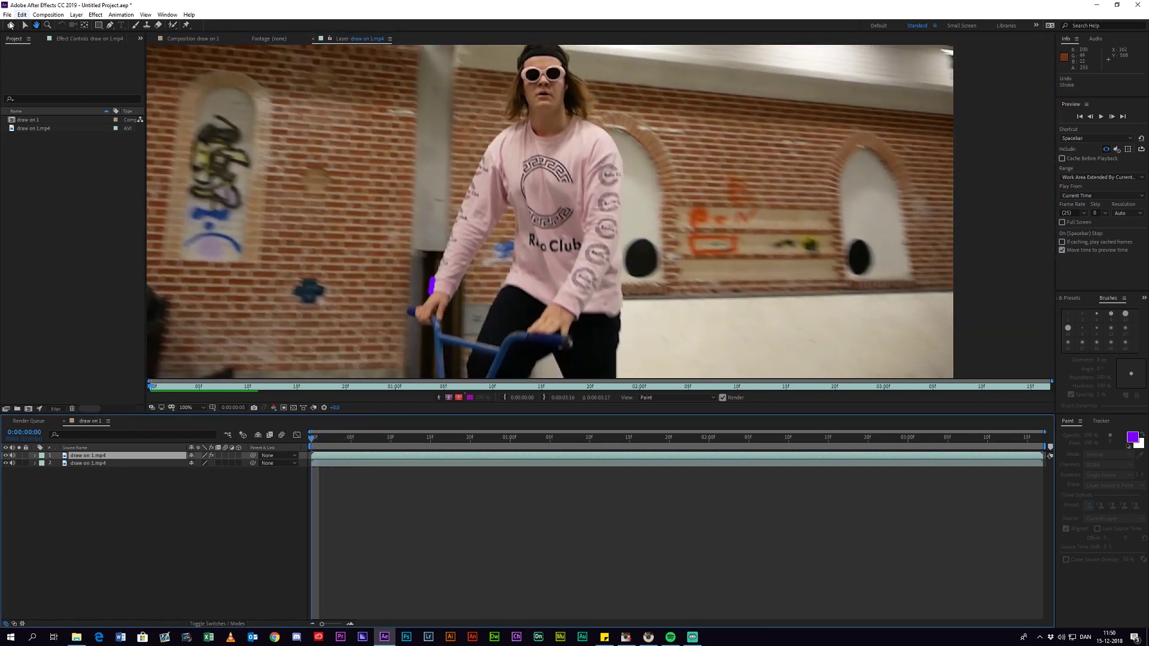
Turn Paint on Transparent to On in the Paint effect, then preview the composition
click(25, 26)
click(34, 456)
click(43, 463)
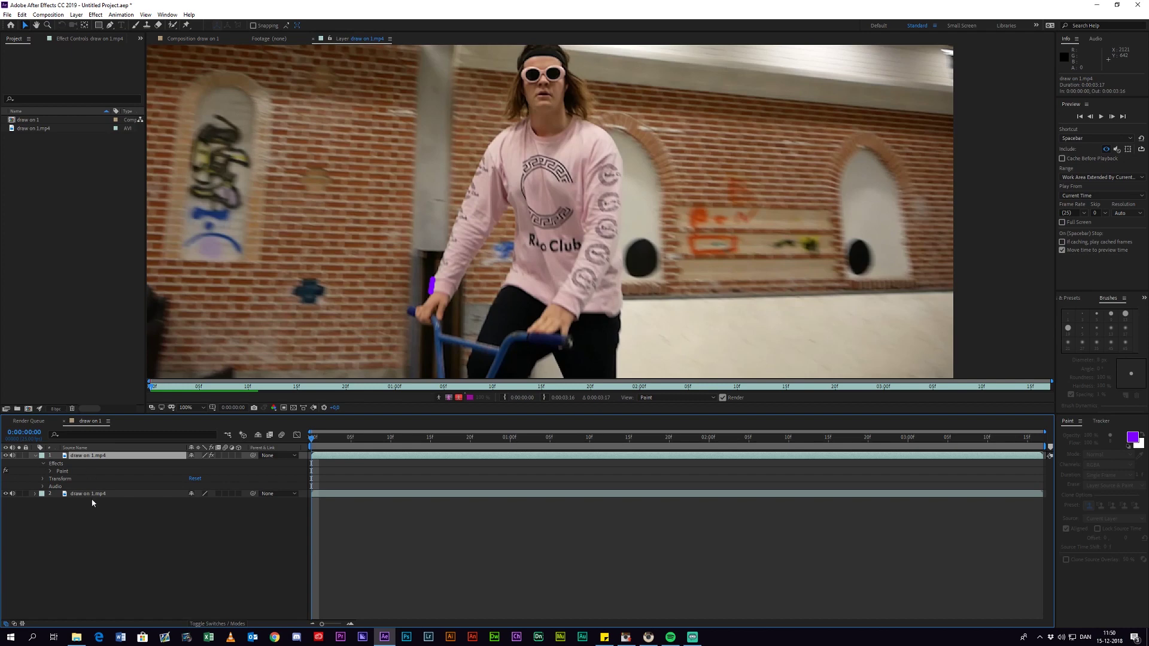
click(52, 472)
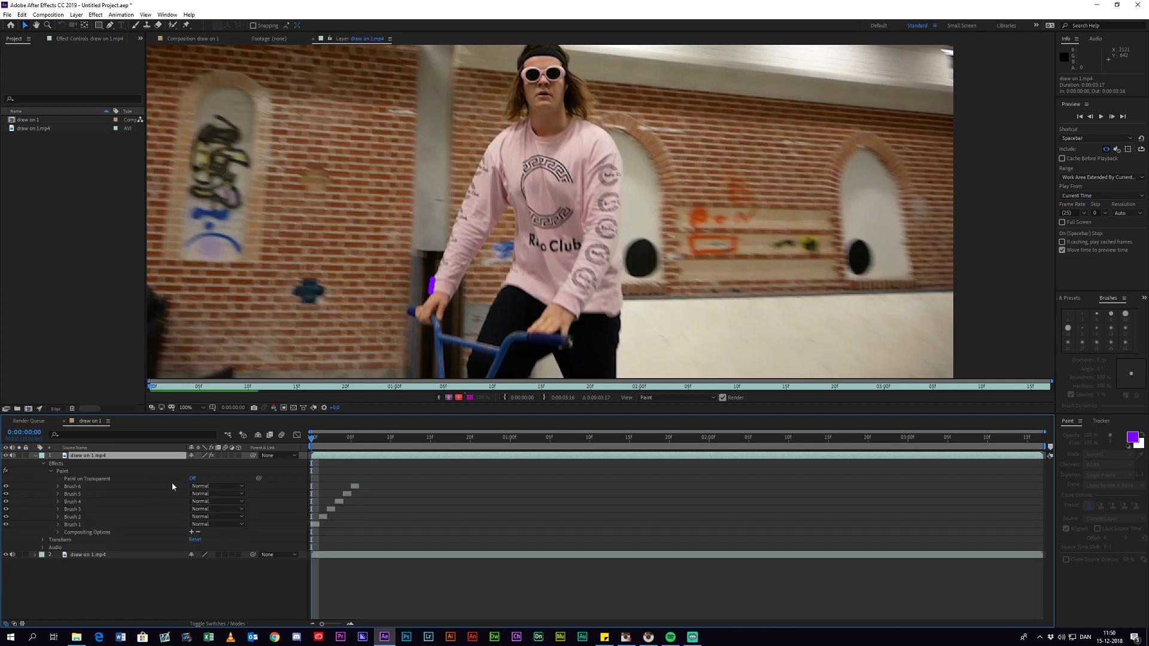
click(194, 479)
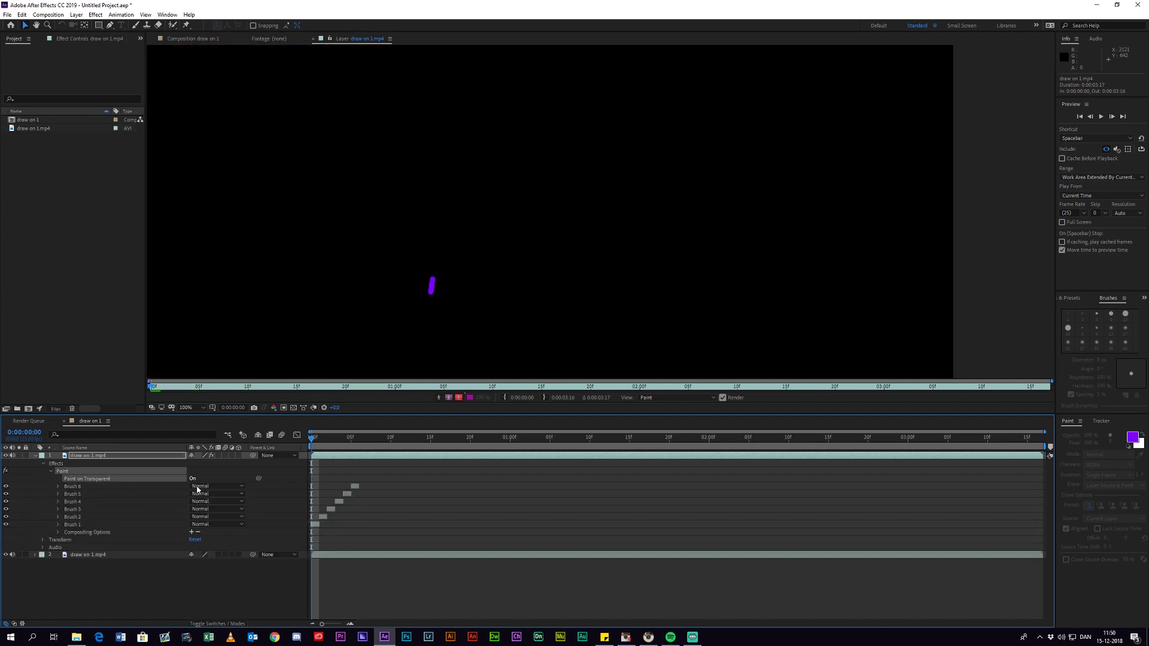
click(223, 39)
key(space)
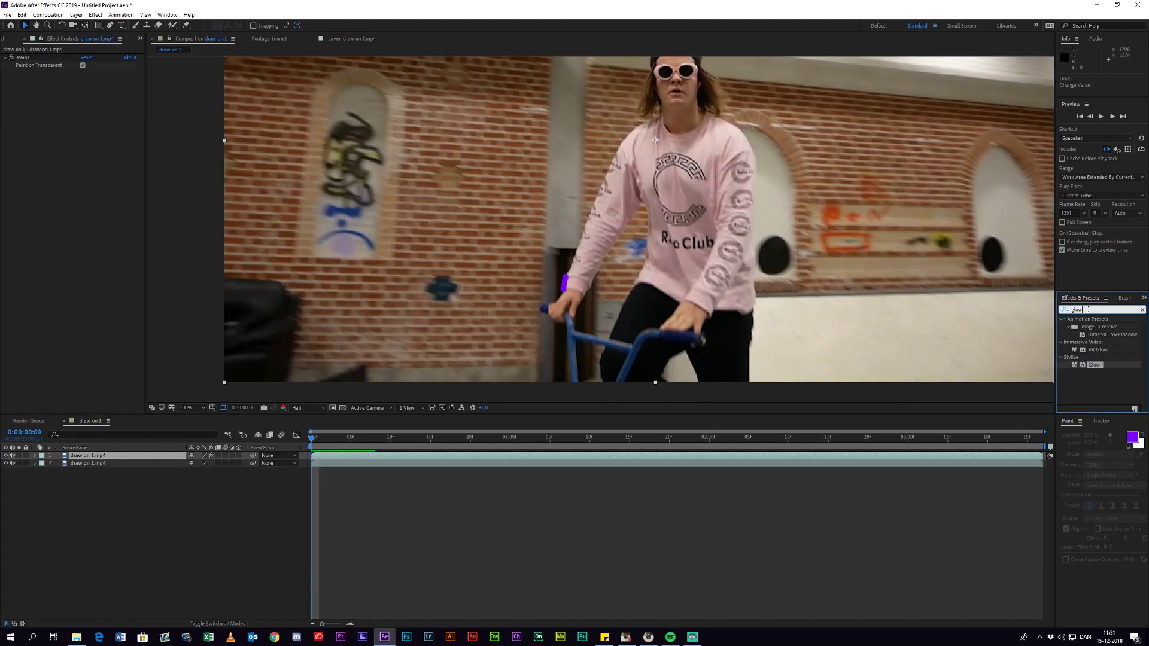
Apply a Fill effect to the painted layer and set its colour to olive 6F7000
text(fill)
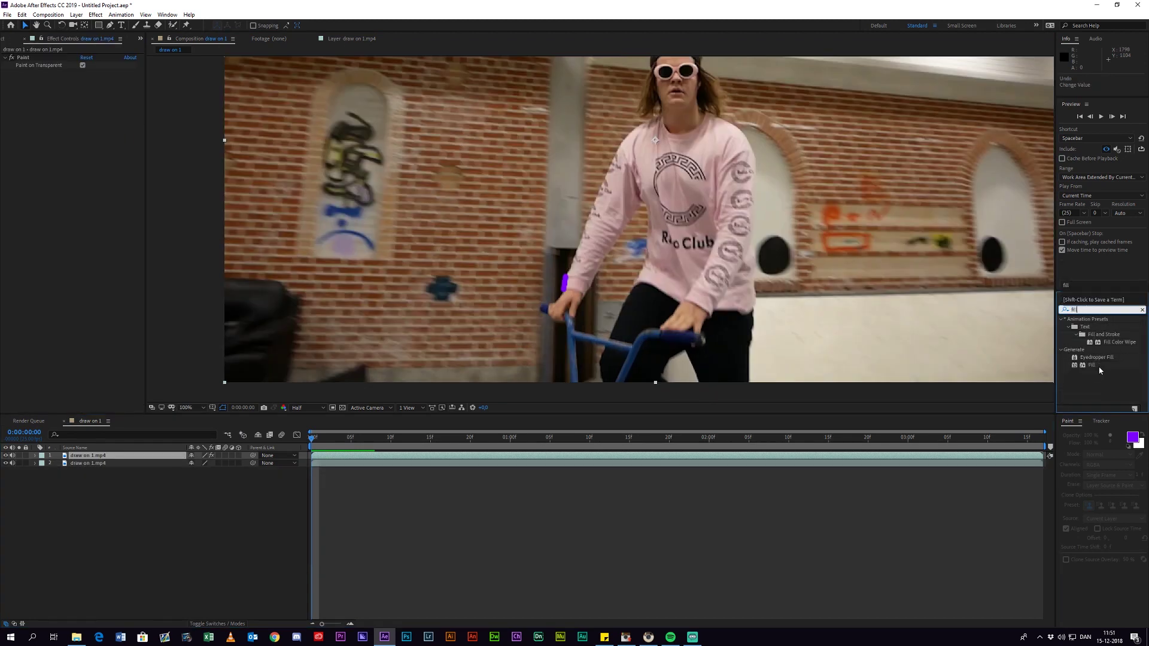
mouse_move(1100, 368)
mouse_down()
mouse_move(1066, 383)
mouse_move(214, 416)
mouse_move(99, 458)
mouse_up()
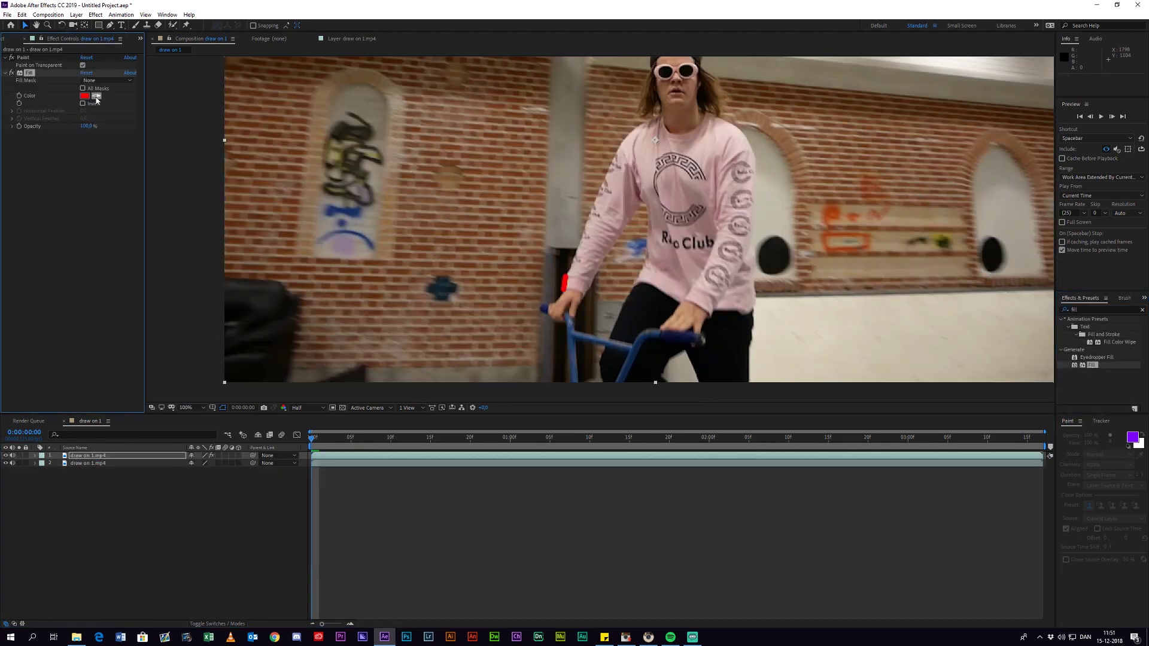
click(85, 95)
click(592, 309)
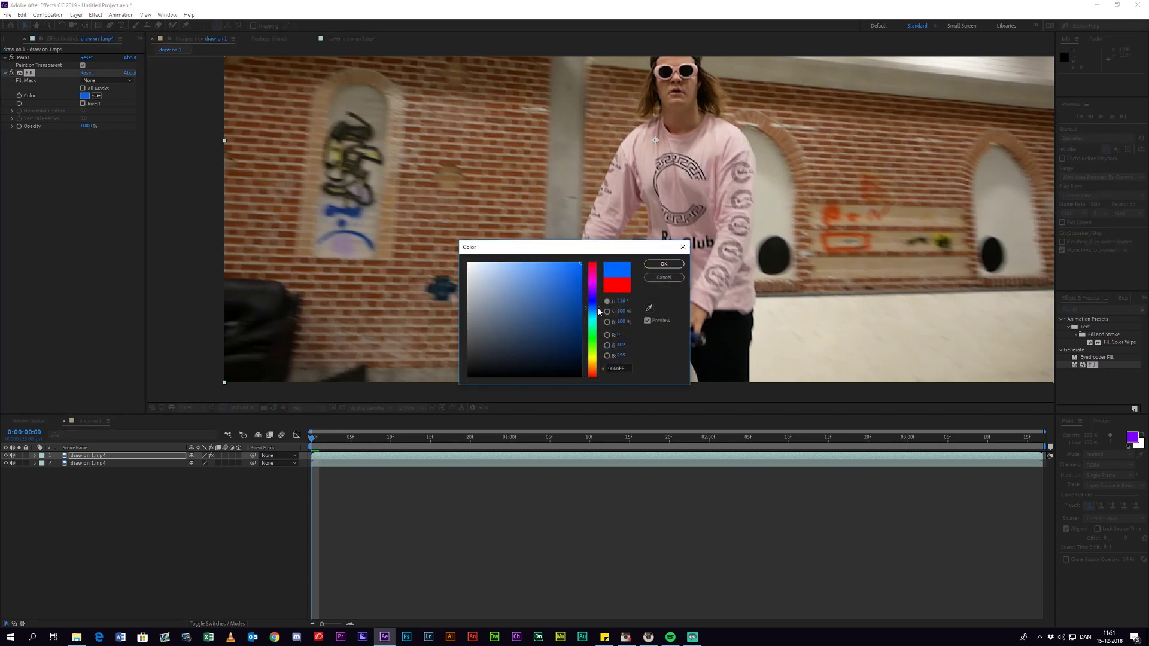
drag(587, 251, 913, 220)
drag(868, 282, 918, 328)
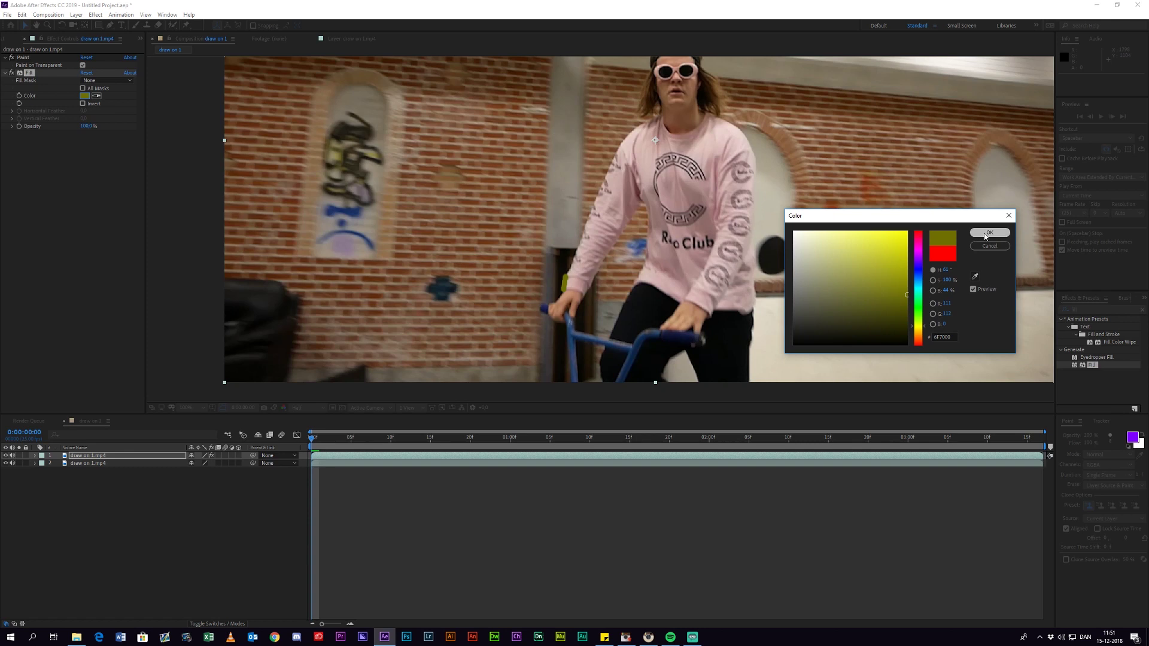
click(990, 233)
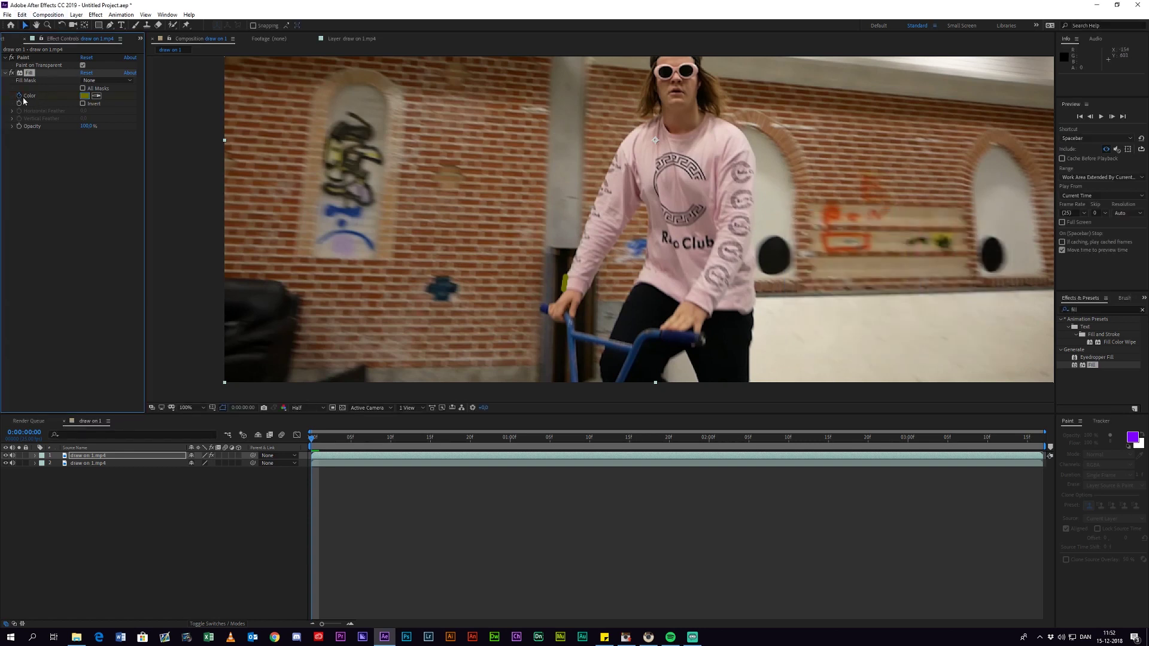
At frame 4, change the Fill colour to red, then undo to preview the change
drag(310, 443, 344, 440)
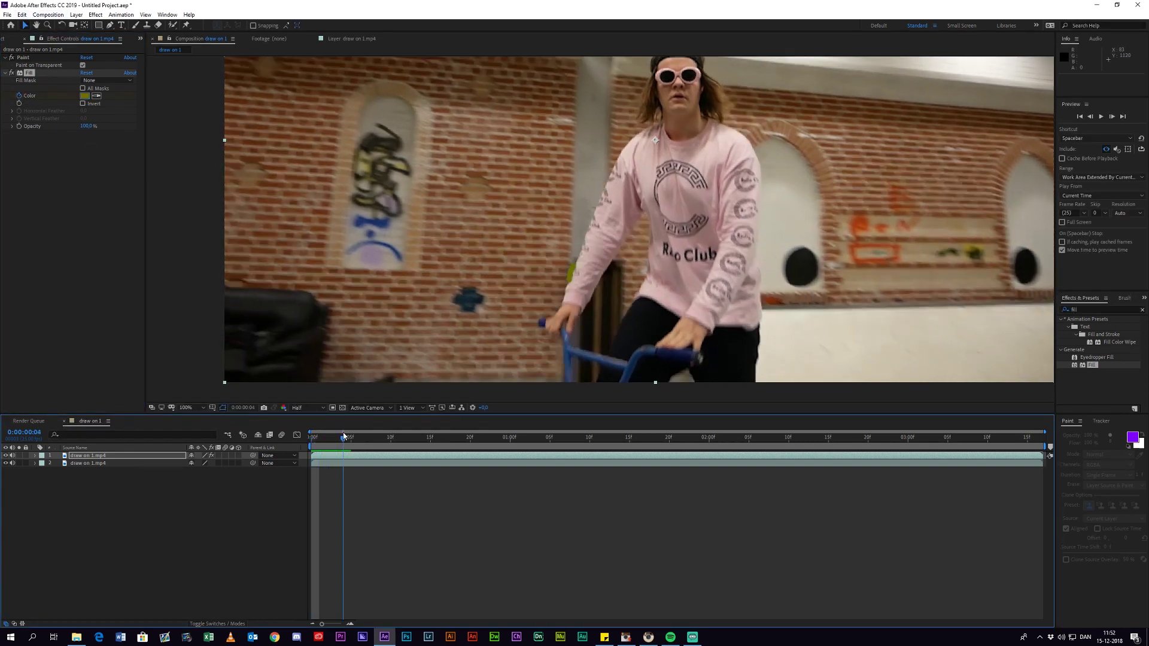
click(84, 96)
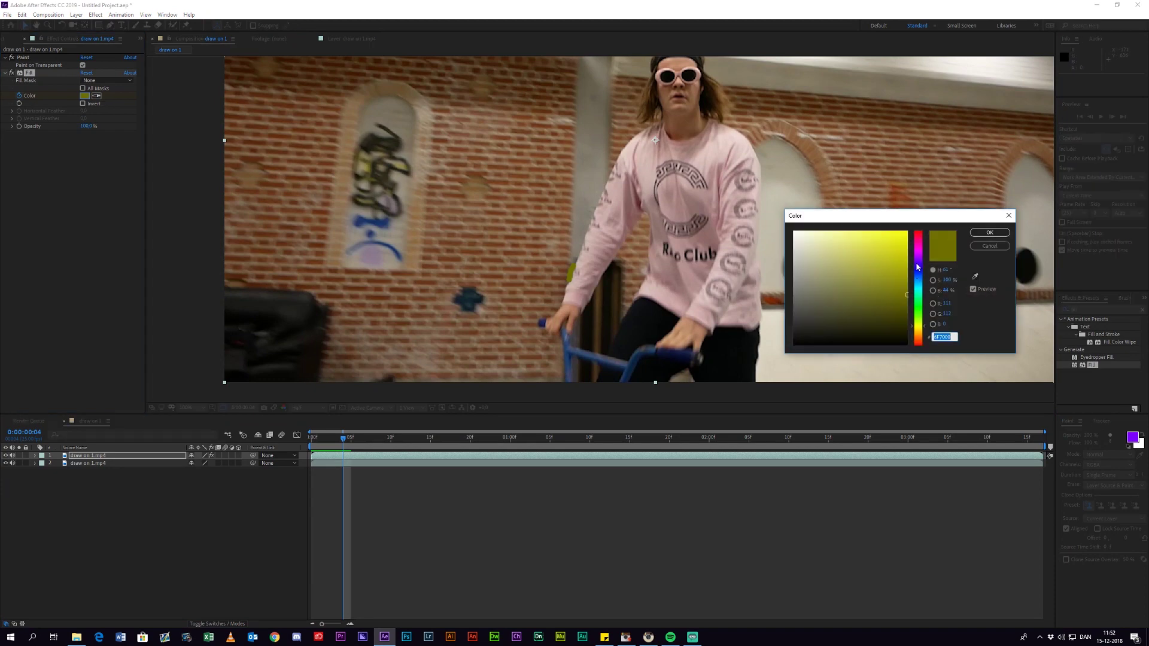
drag(918, 268, 917, 234)
click(990, 232)
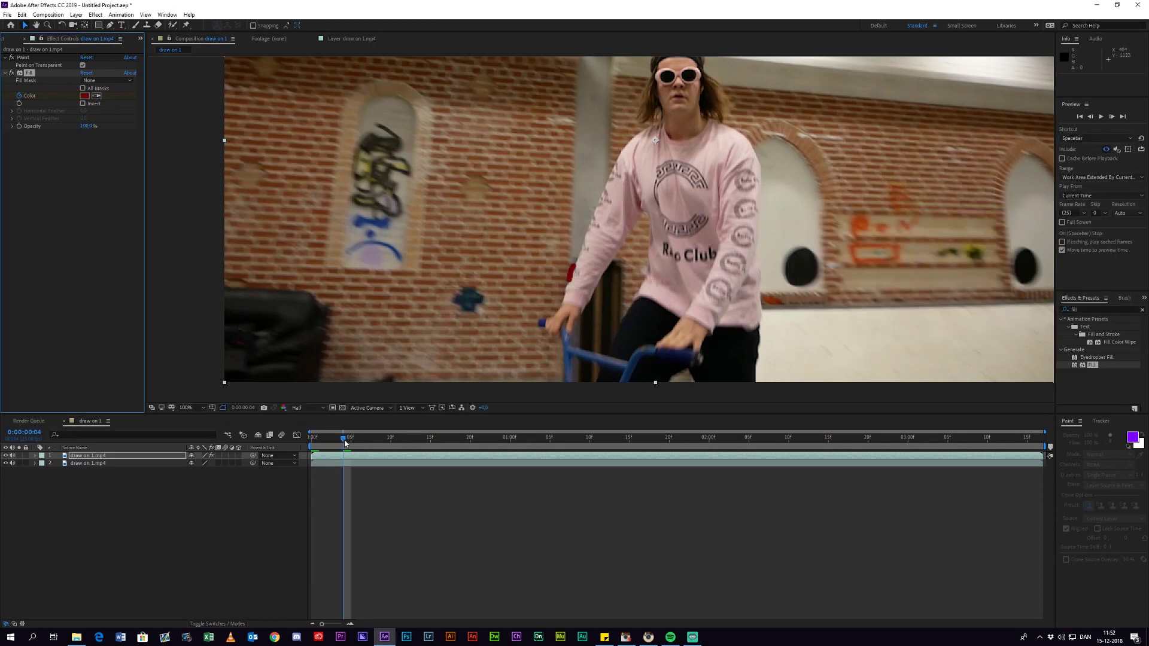
key(ctrl+z)
key(Home)
key(space)
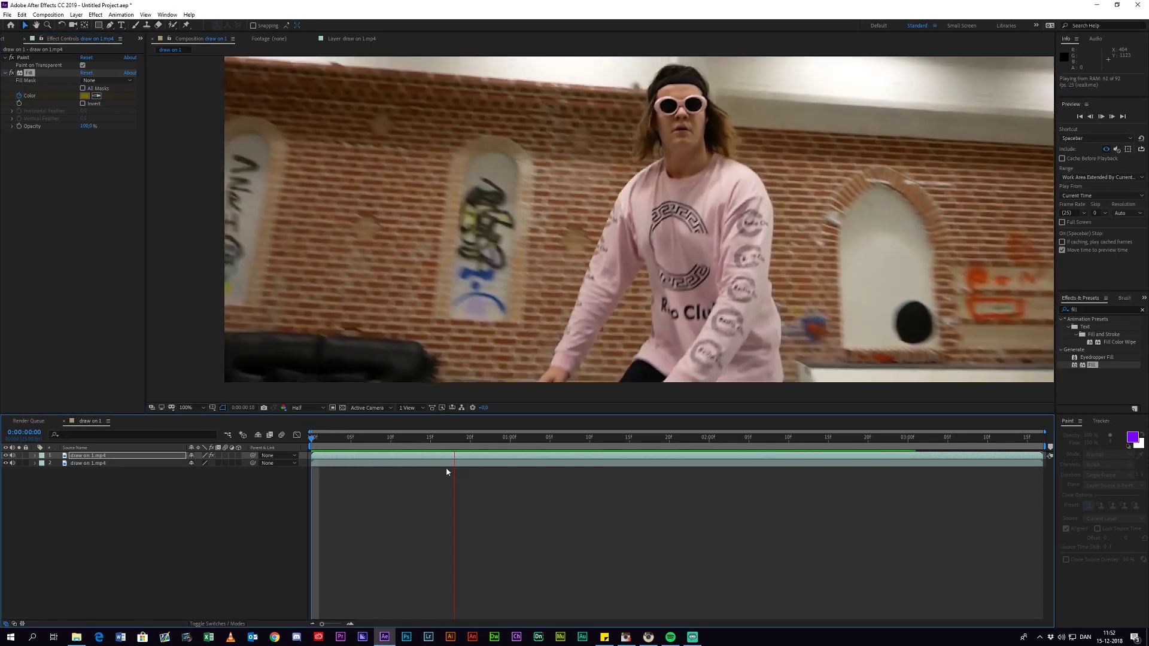